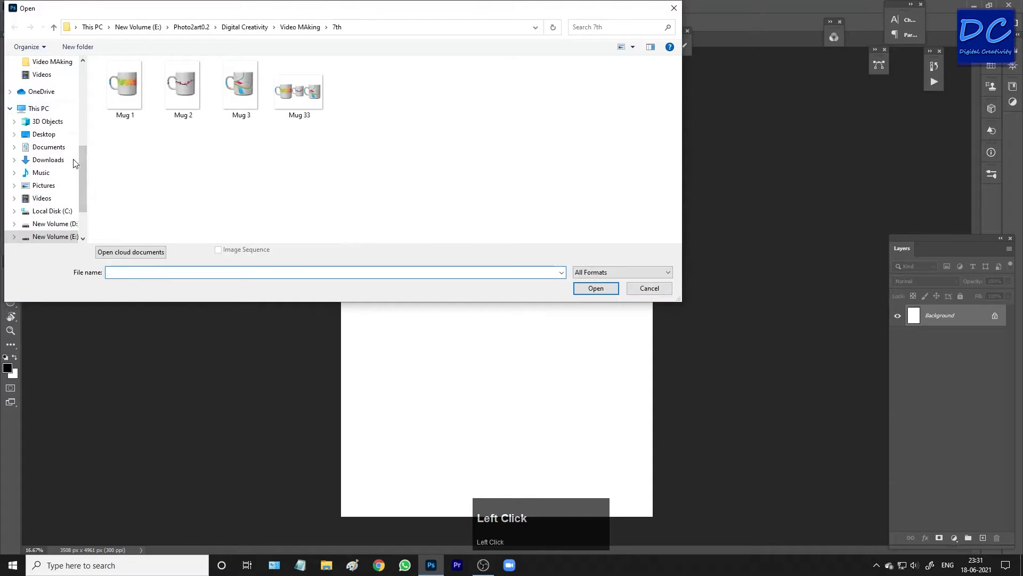
pyautogui.click(53, 160)
pyautogui.click(118, 101)
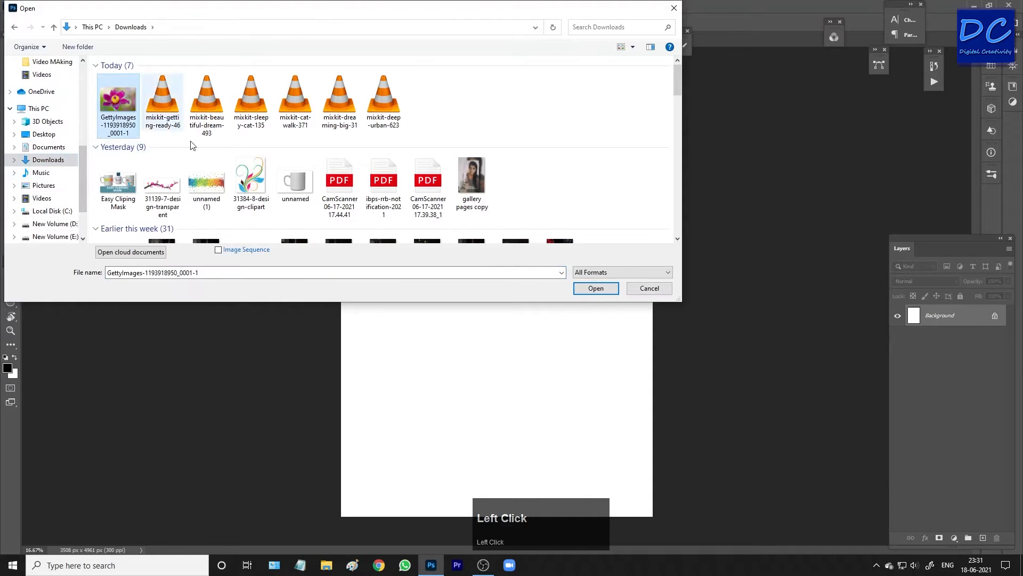
pyautogui.click(596, 288)
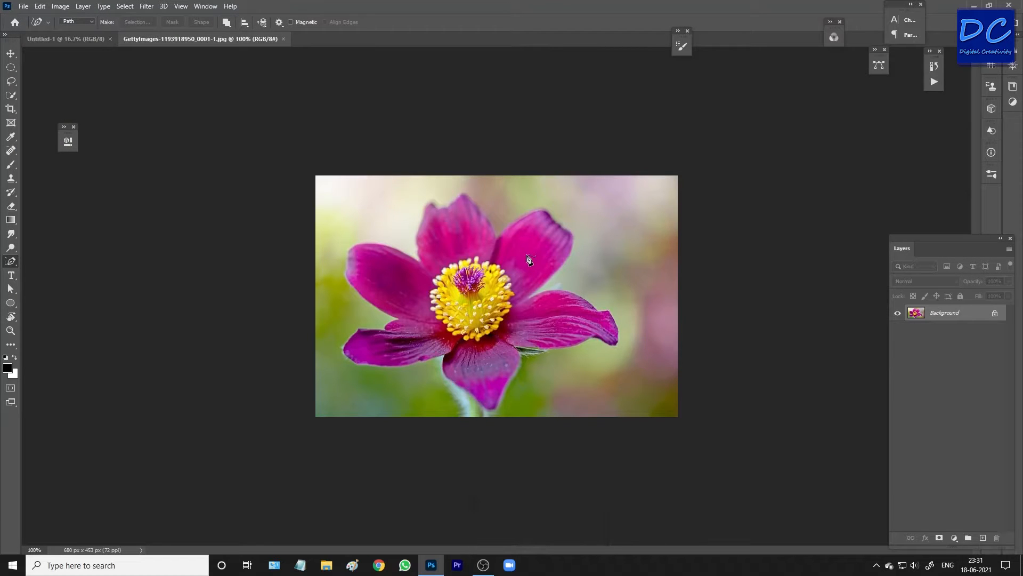
# Rotate the Untitled-1 canvas 90° clockwise to make it landscape.
pyautogui.click(62, 37)
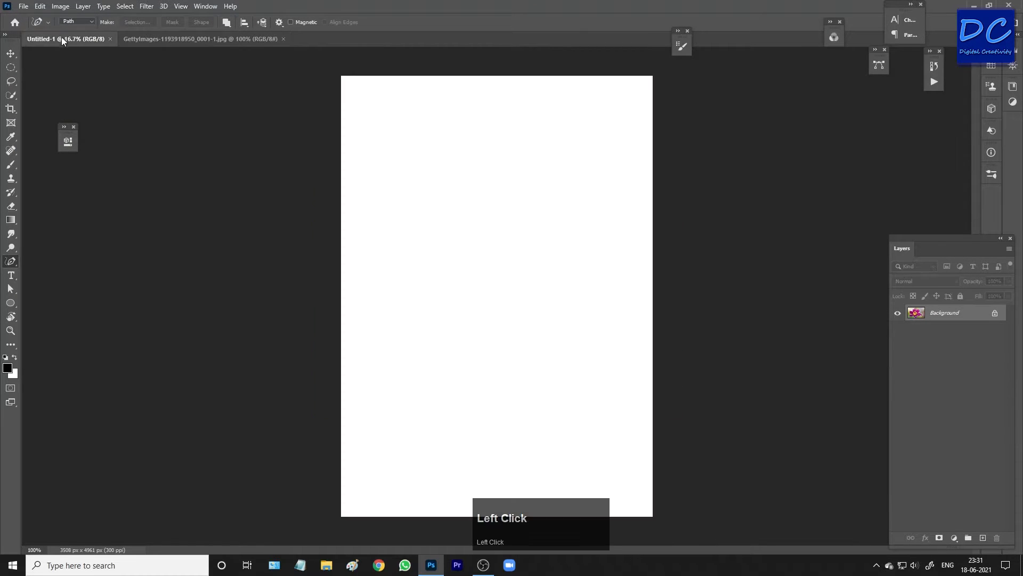
pyautogui.click(60, 6)
pyautogui.moveTo(91, 106)
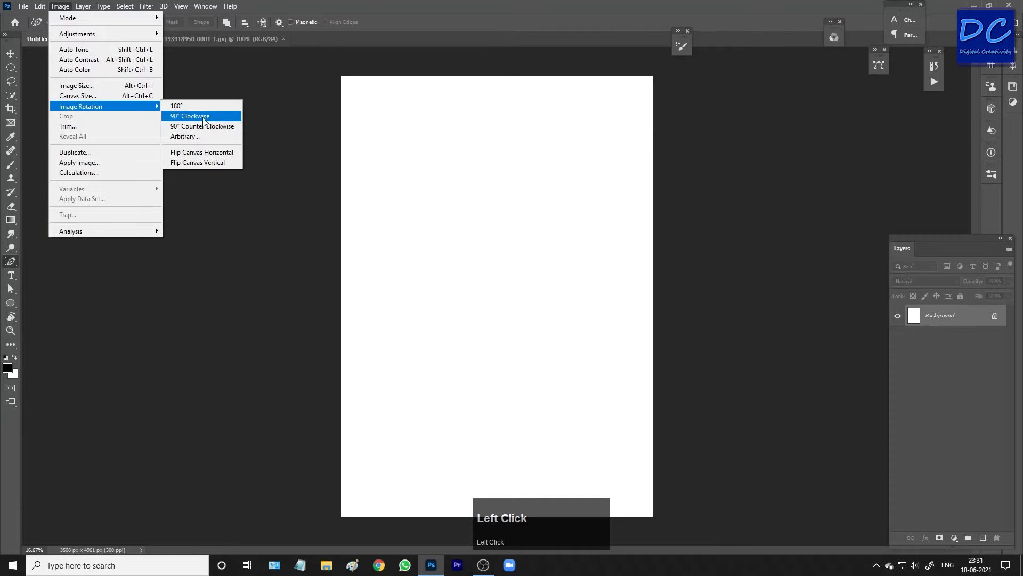
pyautogui.click(203, 117)
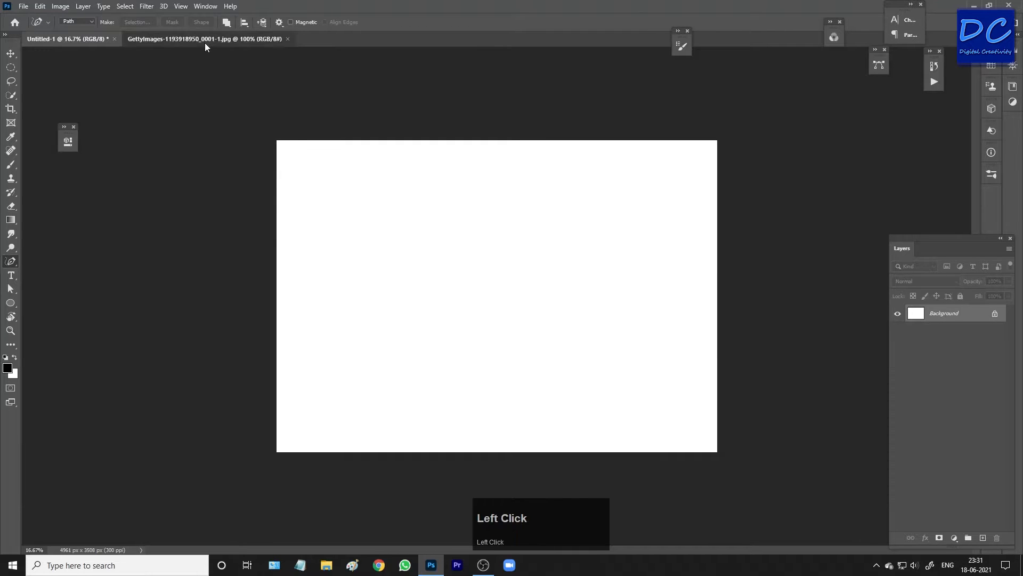
# Move the flower photo into the Untitled-1 document as a new layer.
pyautogui.click(205, 39)
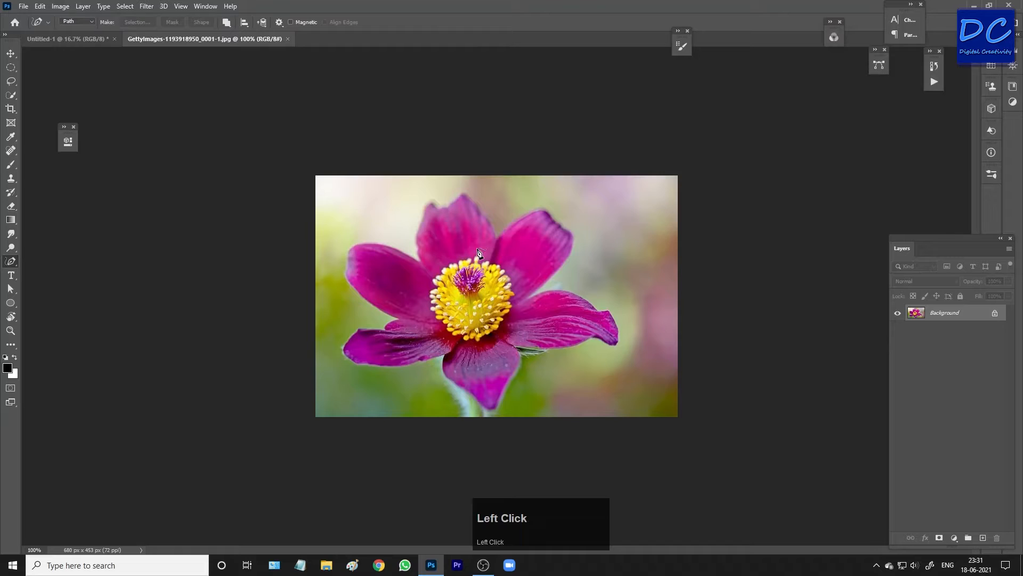
pyautogui.press('v')
pyautogui.moveTo(479, 252); pyautogui.dragTo(484, 297)
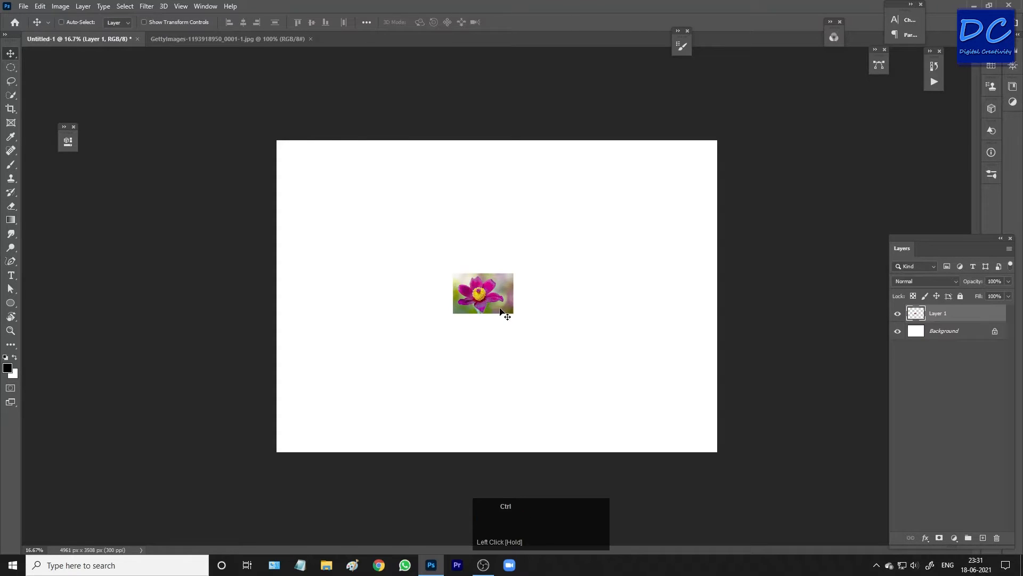
# Free-transform the flower layer, scaling it up to fill the whole canvas, and commit the transform.
pyautogui.hotkey('ctrl', 't')
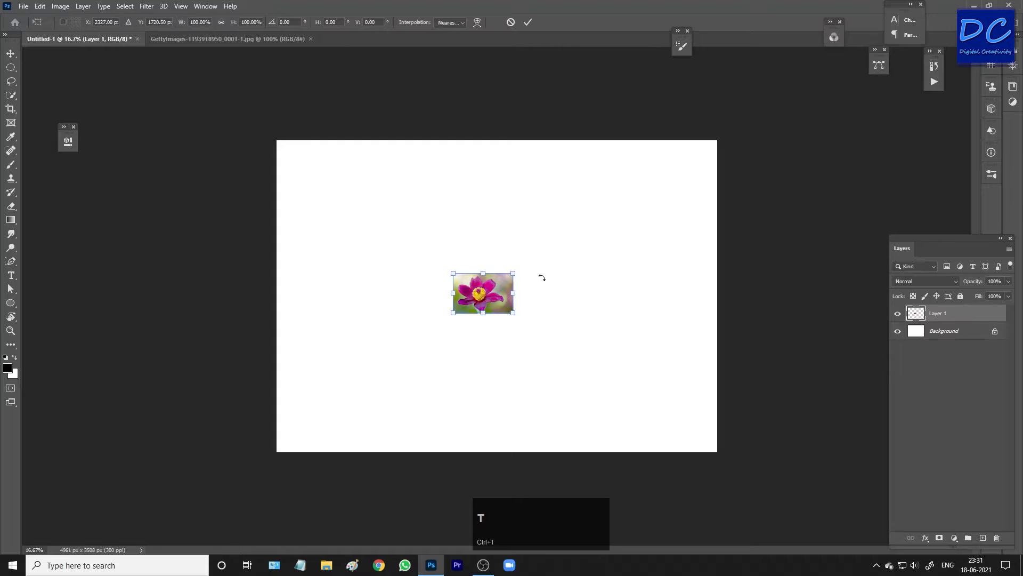
pyautogui.moveTo(513, 274); pyautogui.dragTo(728, 137)
pyautogui.moveTo(701, 169); pyautogui.dragTo(710, 177)
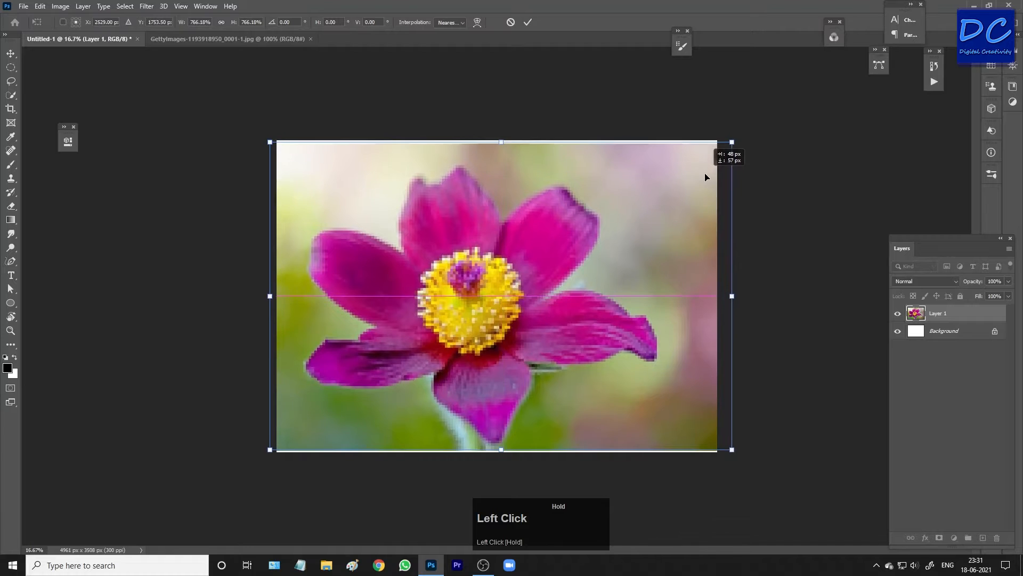
pyautogui.moveTo(731, 142); pyautogui.dragTo(736, 138)
pyautogui.moveTo(707, 176); pyautogui.dragTo(703, 177)
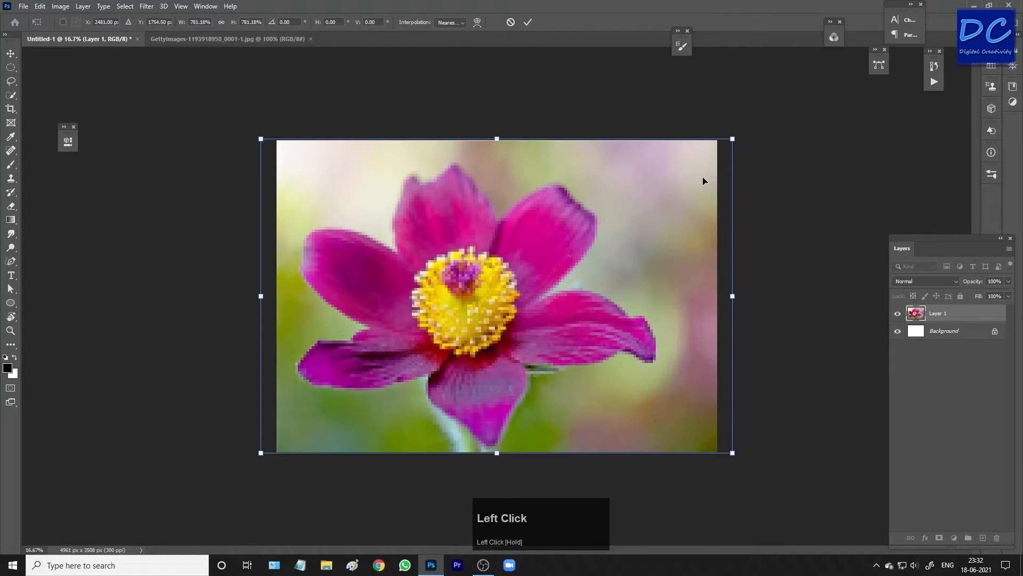
pyautogui.press('Return')
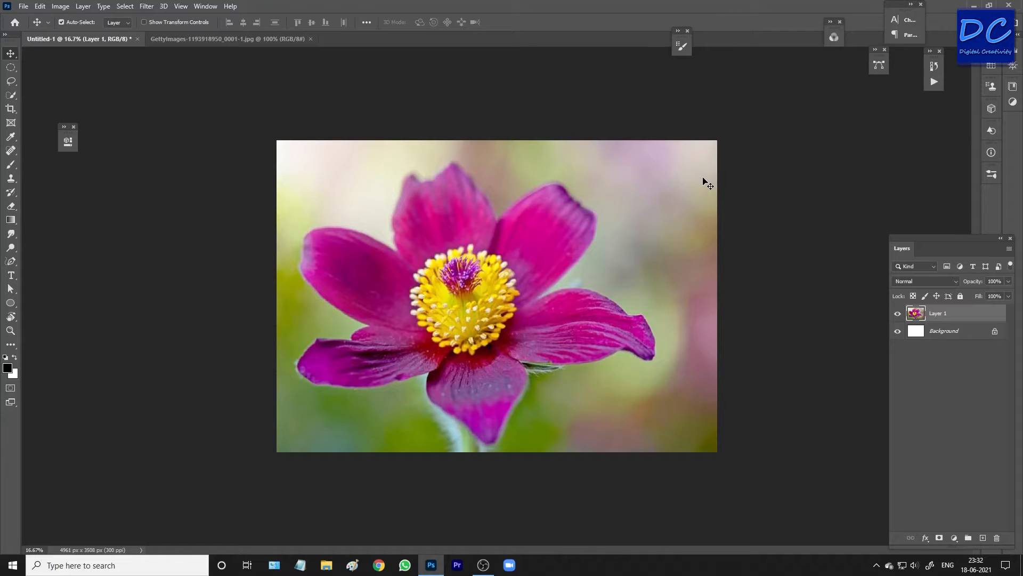
# With the Pen tool, start a path at the base of the stem and trace up its left edge.
pyautogui.press('p')
pyautogui.hotkey('shift', 'p')
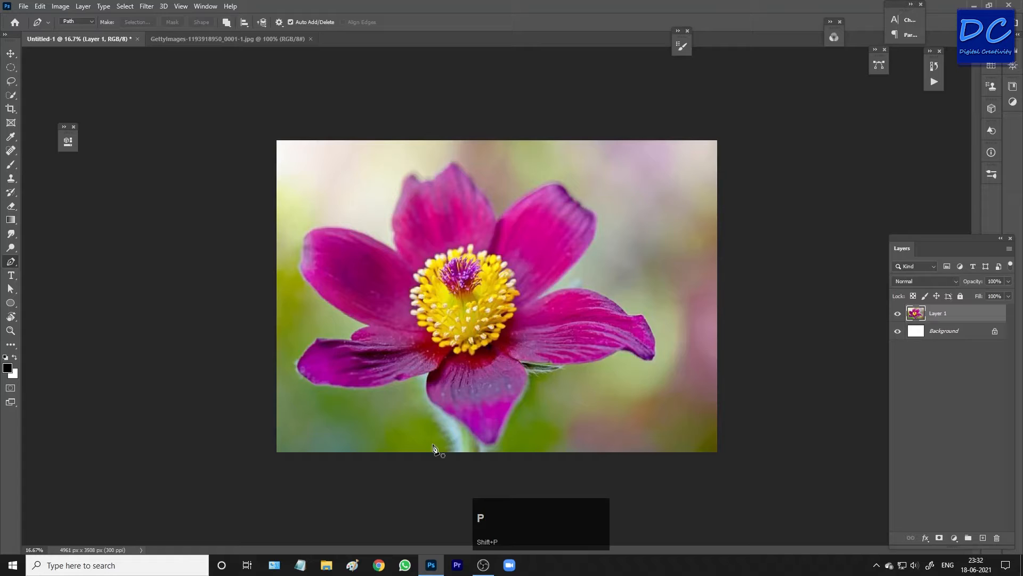
pyautogui.scroll(2, 462, 476)
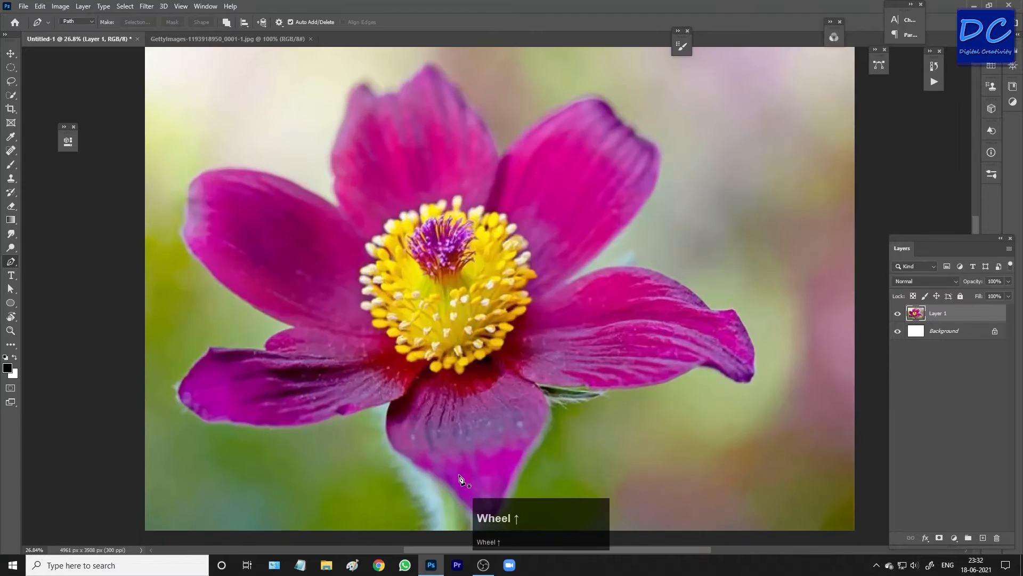
pyautogui.scroll(1, 460, 478)
pyautogui.press('space')
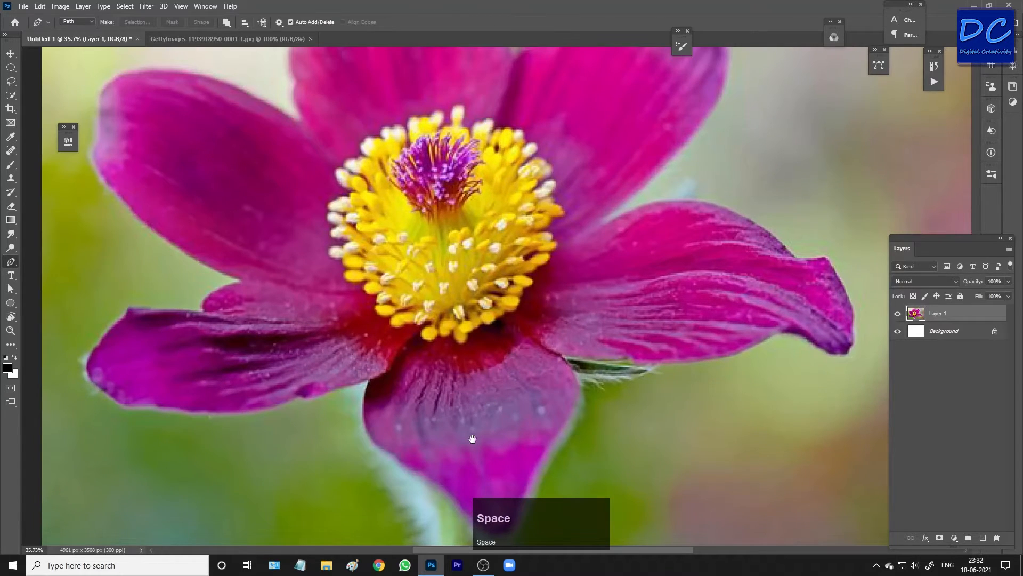
pyautogui.moveTo(472, 438); pyautogui.dragTo(464, 265)
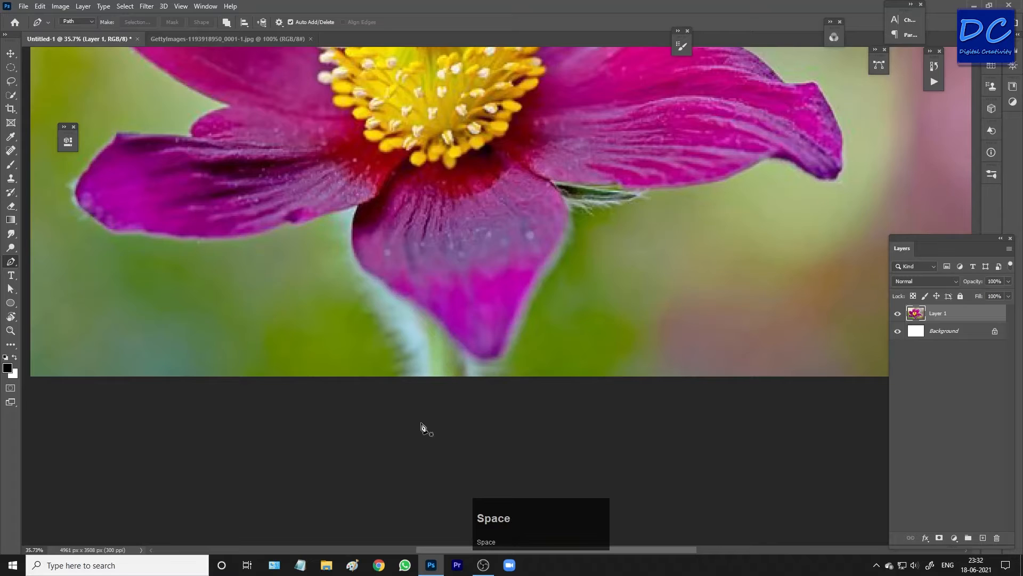
pyautogui.hotkey('ctrl', 'z')
pyautogui.click(430, 382)
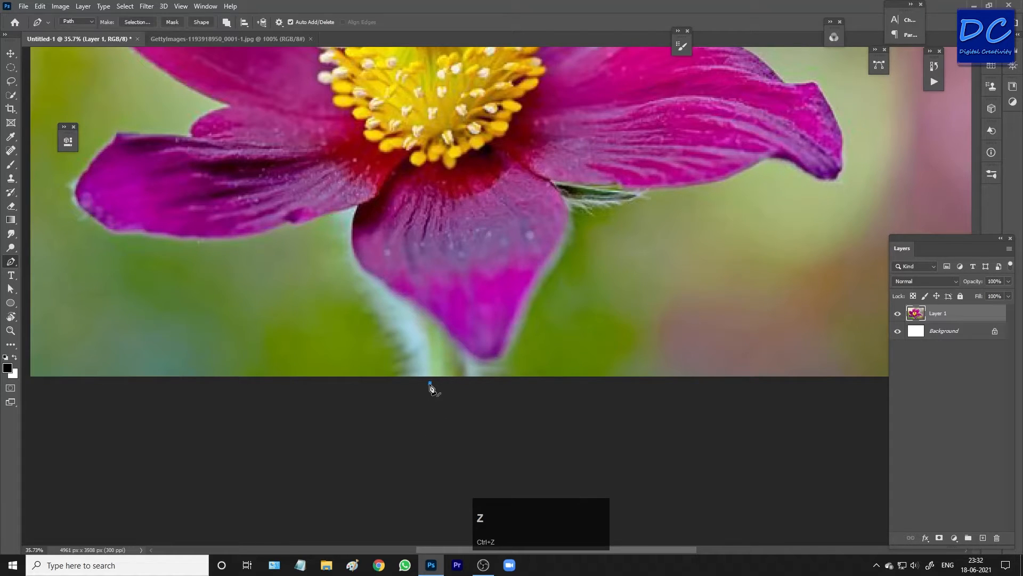
pyautogui.click(429, 338)
pyautogui.moveTo(412, 303); pyautogui.dragTo(416, 296)
pyautogui.press('ctrl')
pyautogui.moveTo(411, 303); pyautogui.dragTo(459, 358)
pyautogui.press('space')
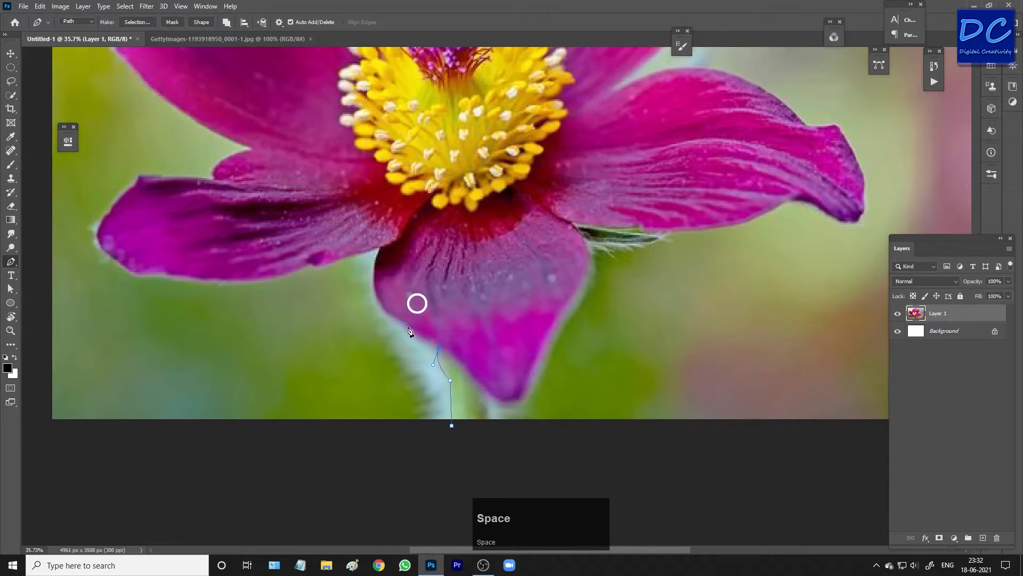
pyautogui.moveTo(406, 321); pyautogui.dragTo(392, 322)
pyautogui.hotkey('ctrl', 'z')
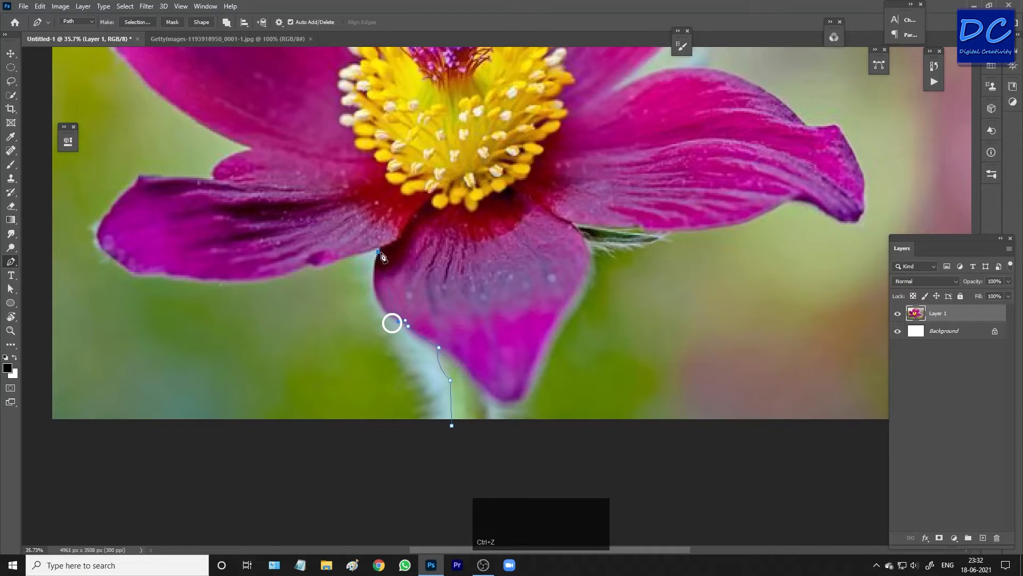
# Continue the path along the underside of the left petal out to its tip.
pyautogui.moveTo(381, 249); pyautogui.dragTo(406, 203)
pyautogui.click(381, 251)
pyautogui.click(352, 256)
pyautogui.keyDown('alt'); pyautogui.click(313, 265); pyautogui.keyUp('alt')
pyautogui.moveTo(304, 267); pyautogui.dragTo(300, 272)
pyautogui.moveTo(193, 277); pyautogui.dragTo(117, 268)
pyautogui.keyDown('alt'); pyautogui.click(192, 277); pyautogui.keyUp('alt')
pyautogui.click(149, 271)
pyautogui.click(122, 265)
pyautogui.moveTo(101, 221); pyautogui.dragTo(121, 205)
pyautogui.moveTo(120, 198); pyautogui.dragTo(121, 199)
pyautogui.keyDown('alt'); pyautogui.click(102, 221); pyautogui.keyUp('alt')
pyautogui.moveTo(114, 205); pyautogui.dragTo(115, 200)
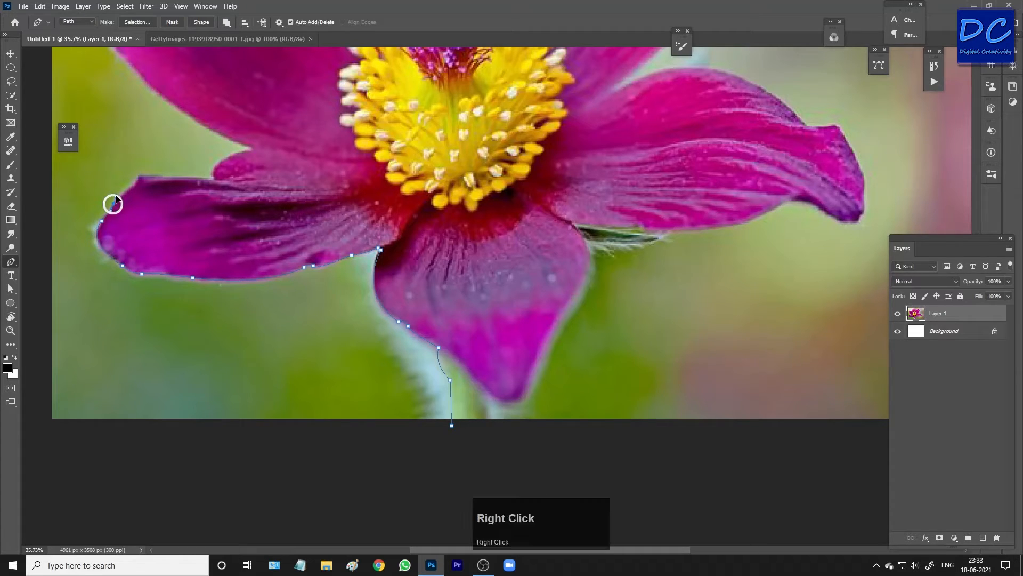
pyautogui.keyDown('alt'); pyautogui.click(112, 205); pyautogui.keyUp('alt')
pyautogui.hotkey('ctrl', 'z')
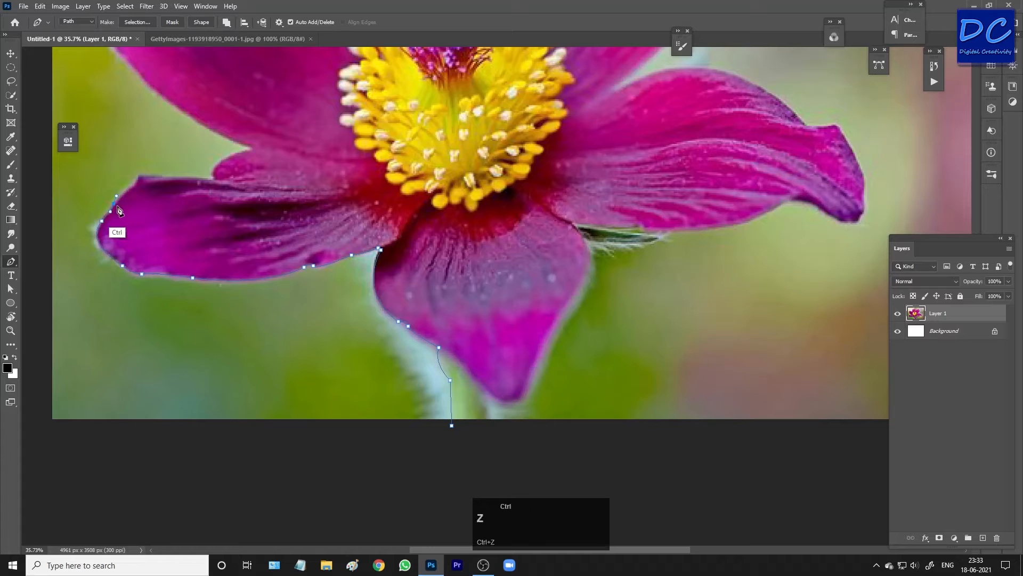
# Trace the path along the upper edge of the left petal toward the flower's centre.
pyautogui.click(134, 186)
pyautogui.press('space')
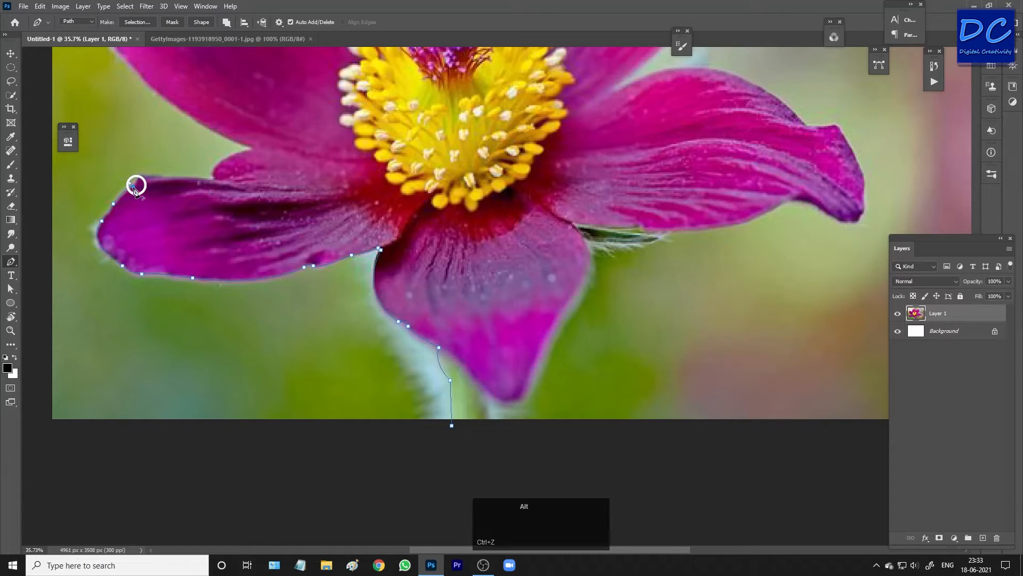
pyautogui.moveTo(135, 186); pyautogui.dragTo(144, 243)
pyautogui.click(144, 235)
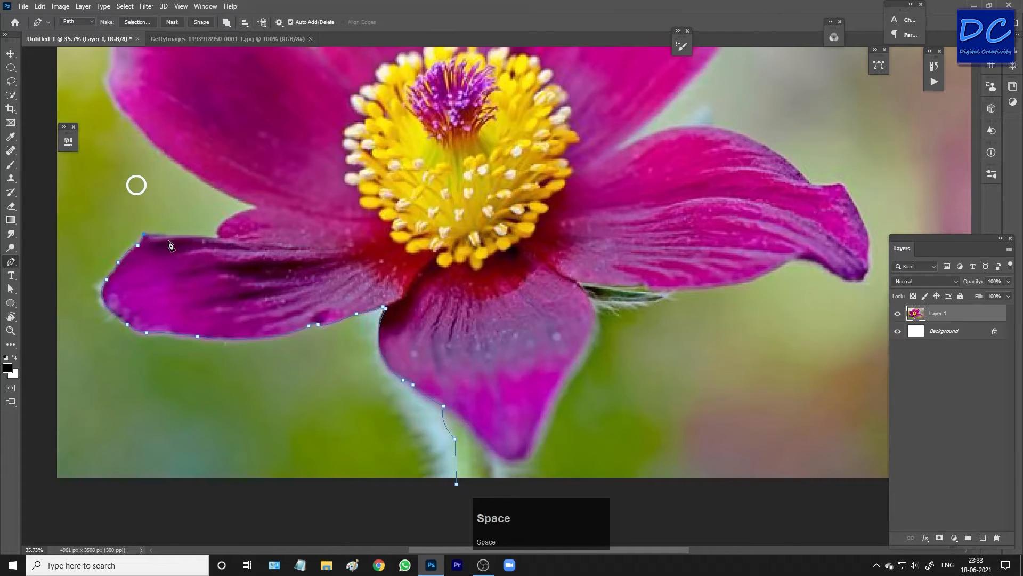
pyautogui.click(211, 237)
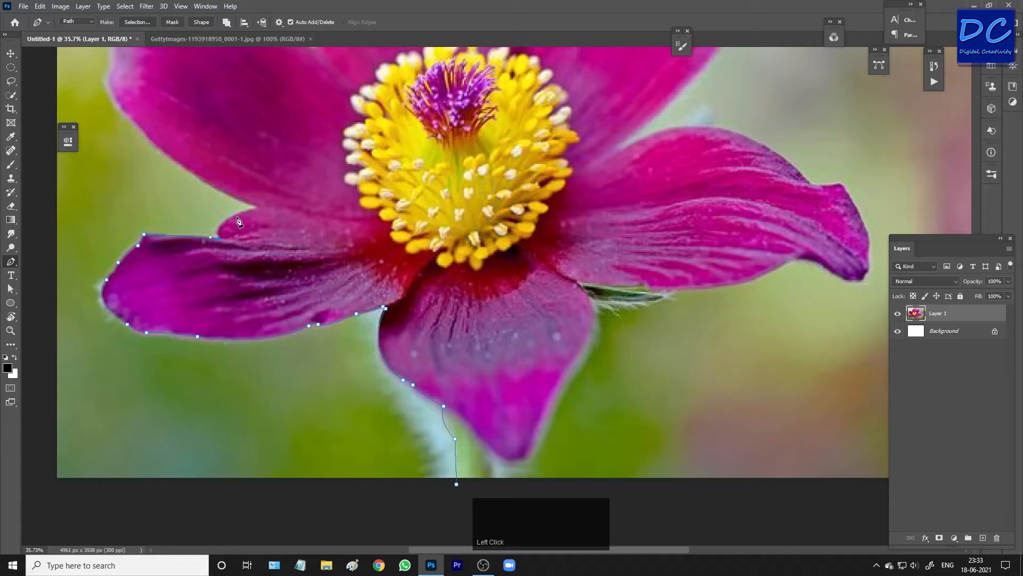
pyautogui.moveTo(258, 209); pyautogui.dragTo(309, 200)
pyautogui.keyDown('alt'); pyautogui.click(257, 208); pyautogui.keyUp('alt')
pyautogui.click(257, 206)
# Extend the path up the outer edge of the upper-left petal.
pyautogui.press('space')
pyautogui.moveTo(235, 183); pyautogui.dragTo(320, 246)
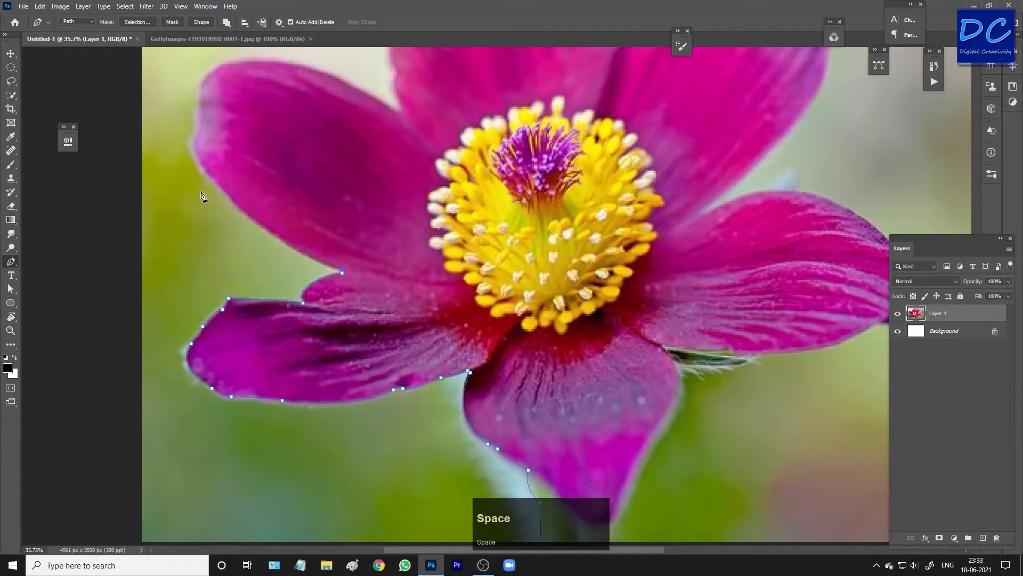
pyautogui.moveTo(257, 240); pyautogui.dragTo(197, 155)
pyautogui.press('ctrl')
pyautogui.moveTo(230, 197); pyautogui.dragTo(234, 251)
pyautogui.press('space')
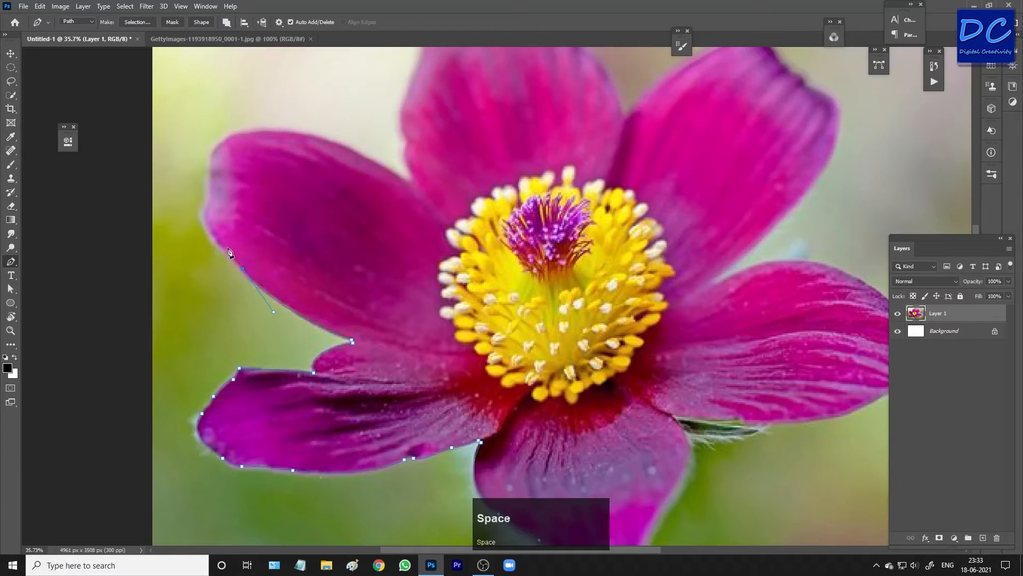
pyautogui.hotkey('ctrl', 'z')
pyautogui.moveTo(204, 212); pyautogui.dragTo(208, 166)
pyautogui.hotkey('ctrl', 'z')
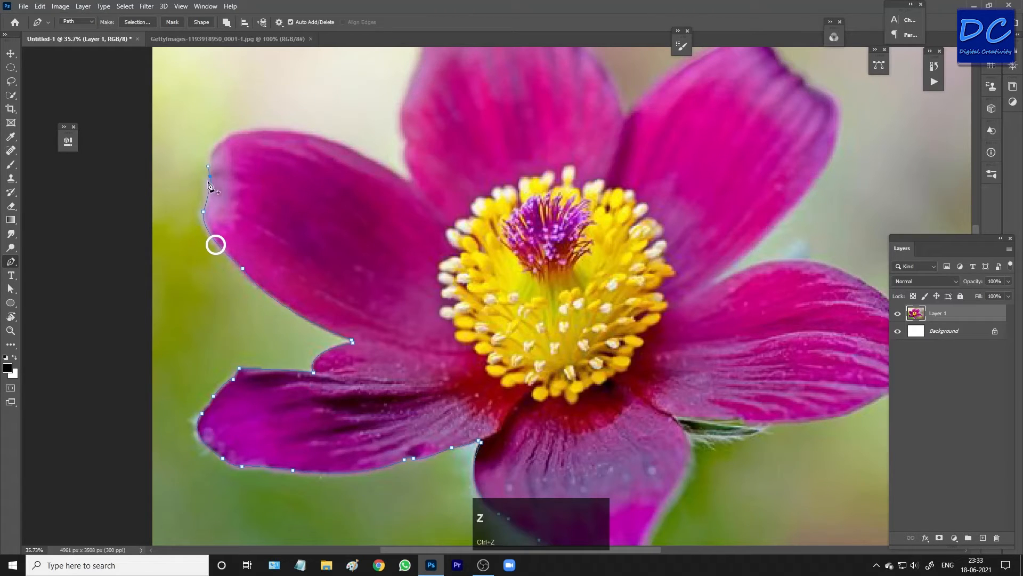
# Add curved anchor points across the top of the upper-left petal down into the notch beside it.
pyautogui.moveTo(255, 131); pyautogui.dragTo(309, 129)
pyautogui.keyDown('alt'); pyautogui.click(255, 130); pyautogui.keyUp('alt')
pyautogui.moveTo(364, 156); pyautogui.dragTo(404, 184)
pyautogui.click(407, 184)
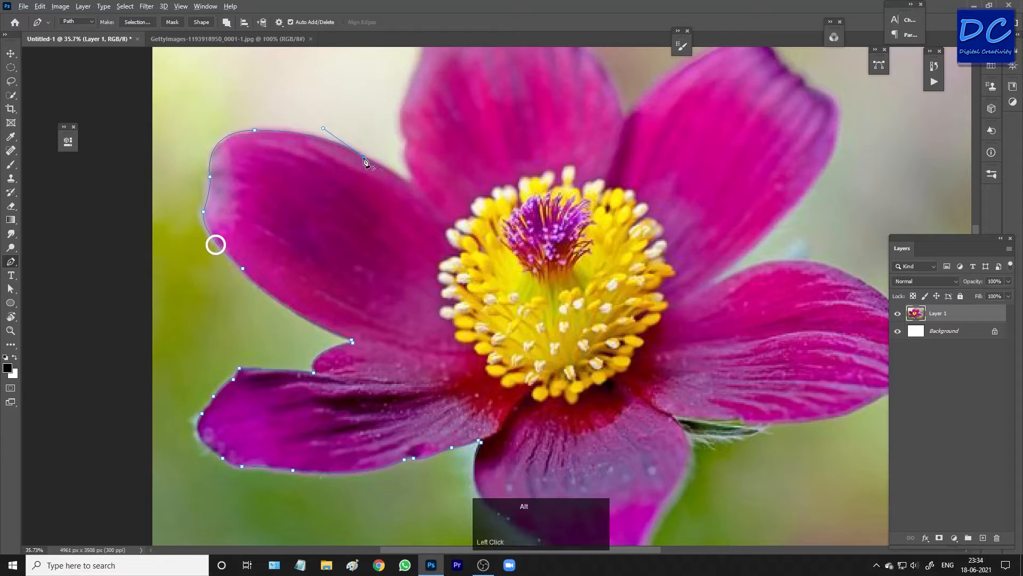
pyautogui.click(408, 171)
pyautogui.moveTo(407, 143)
pyautogui.mouseDown()
pyautogui.moveTo(411, 136)
pyautogui.moveTo(411, 201)
pyautogui.moveTo(409, 159)
pyautogui.mouseUp()
pyautogui.press('space')
pyautogui.keyDown('alt'); pyautogui.click(394, 185); pyautogui.keyUp('alt')
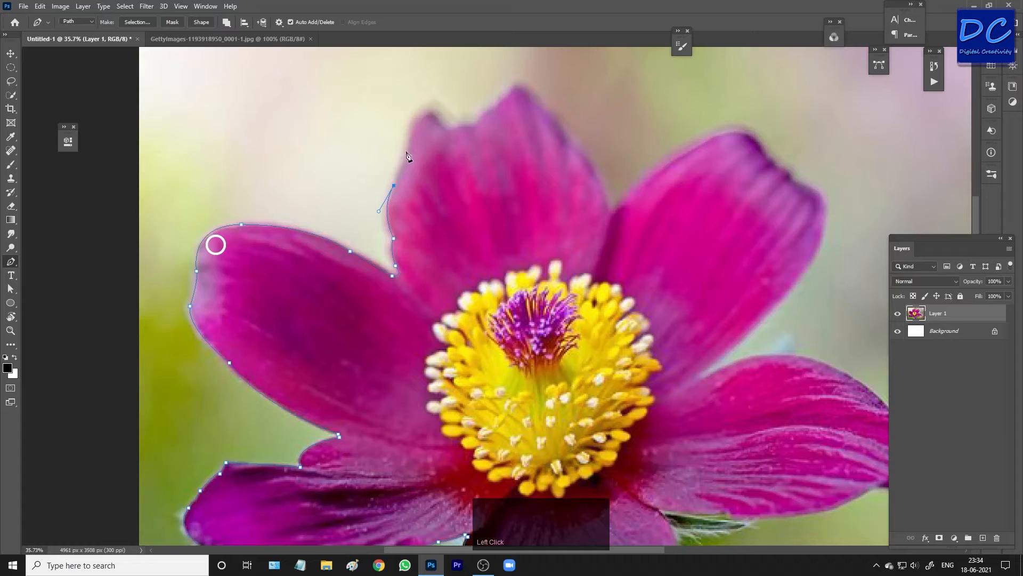
# Trace the path around the jagged top petal and down its right side.
pyautogui.moveTo(411, 133); pyautogui.dragTo(345, 140)
pyautogui.keyDown('alt'); pyautogui.click(411, 133); pyautogui.keyUp('alt')
pyautogui.keyDown('alt'); pyautogui.click(342, 148); pyautogui.keyUp('alt')
pyautogui.hotkey('ctrl', 'z')
pyautogui.keyDown('alt'); pyautogui.click(342, 149); pyautogui.keyUp('alt')
pyautogui.moveTo(362, 152); pyautogui.dragTo(374, 172)
pyautogui.keyDown('alt'); pyautogui.click(363, 152); pyautogui.keyUp('alt')
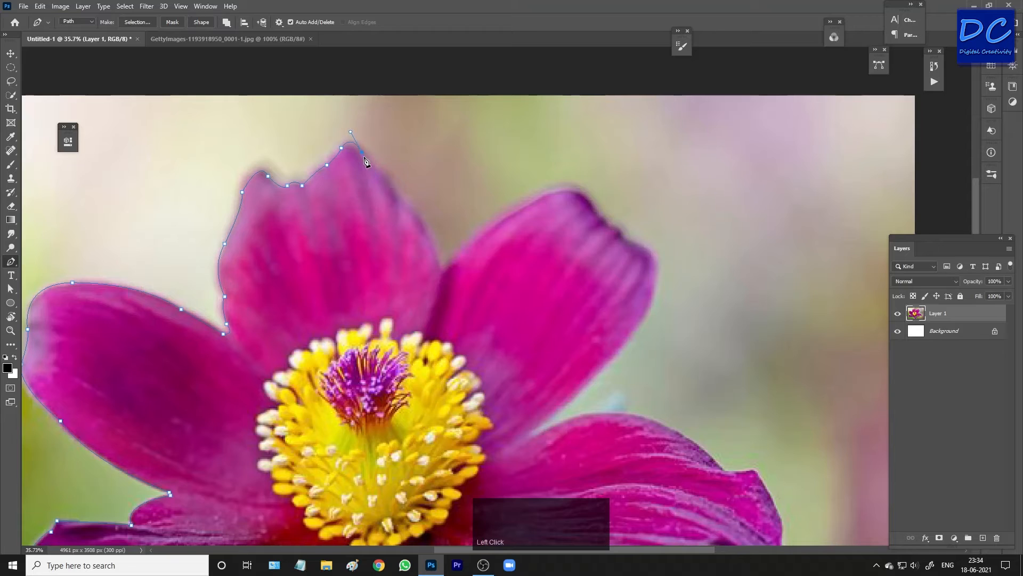
pyautogui.moveTo(399, 188); pyautogui.dragTo(411, 230)
pyautogui.keyDown('alt'); pyautogui.click(403, 204); pyautogui.keyUp('alt')
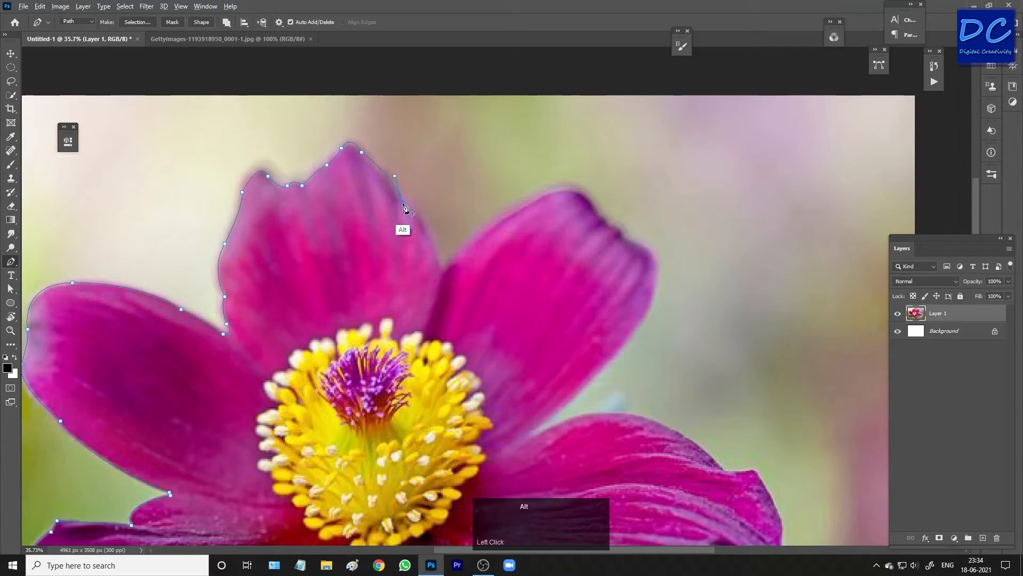
pyautogui.moveTo(441, 266); pyautogui.dragTo(442, 290)
pyautogui.keyDown('alt'); pyautogui.click(442, 265); pyautogui.keyUp('alt')
# Continue the path along the upper edge of the upper-right petal toward its tip.
pyautogui.moveTo(505, 248); pyautogui.dragTo(376, 260)
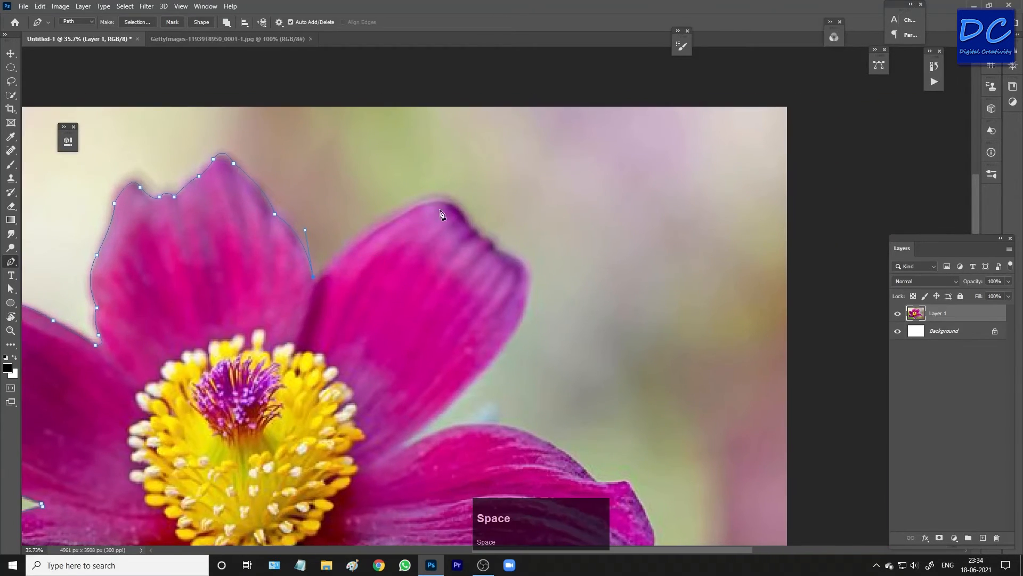
pyautogui.moveTo(417, 205); pyautogui.dragTo(453, 195)
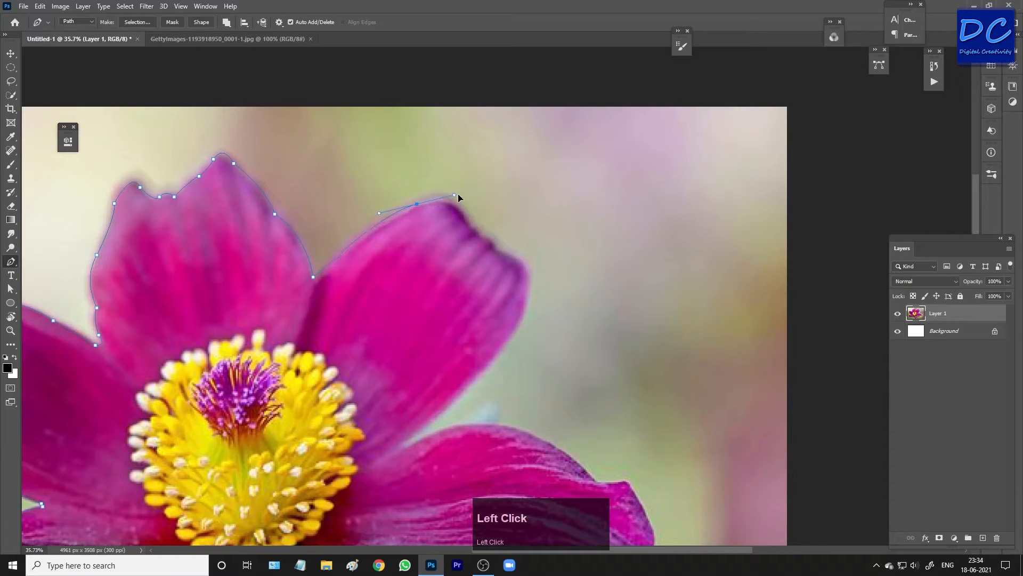
pyautogui.hotkey('ctrl', 'z')
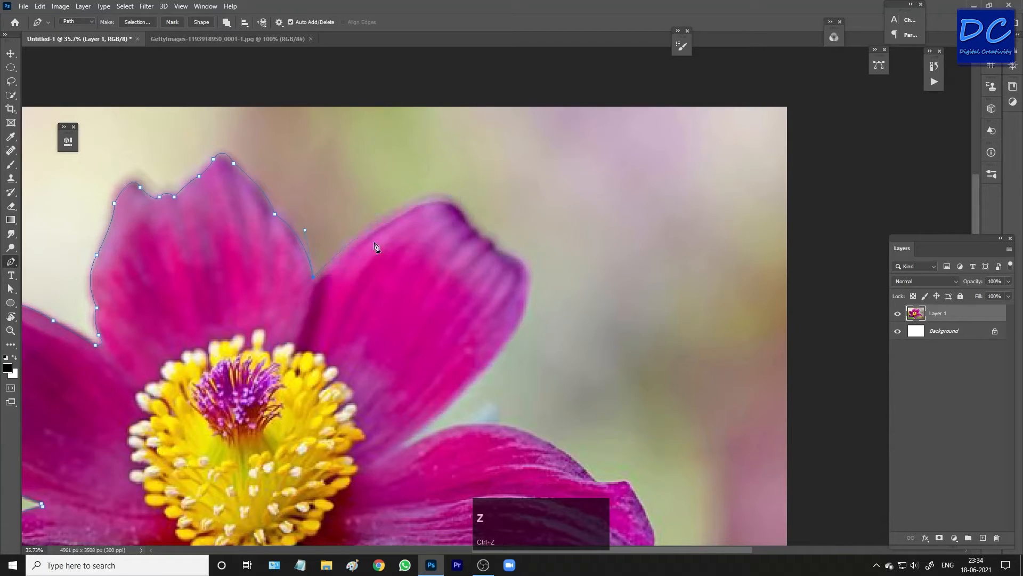
pyautogui.moveTo(321, 278)
pyautogui.mouseDown()
pyautogui.moveTo(327, 290)
pyautogui.moveTo(331, 263)
pyautogui.mouseUp()
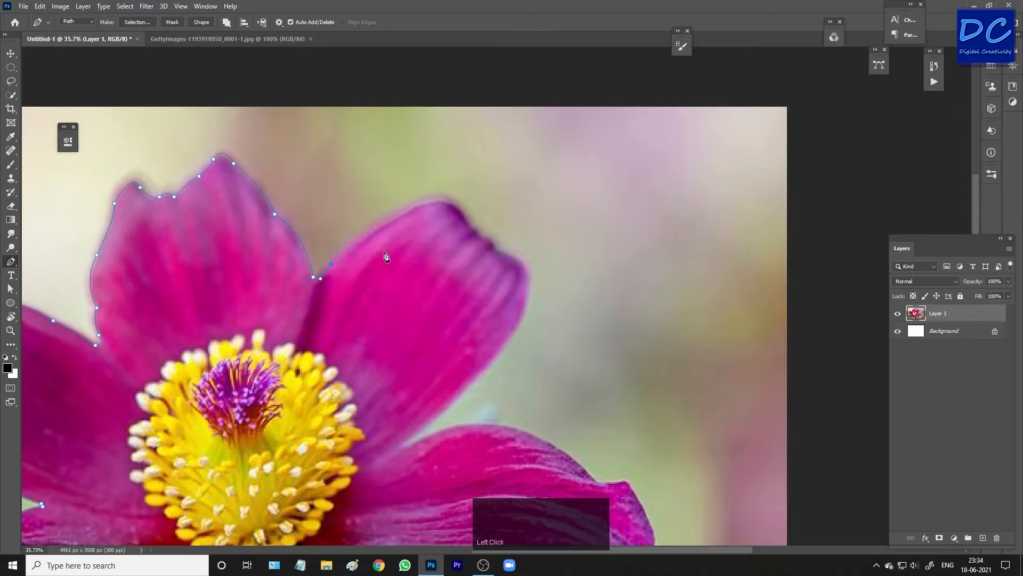
pyautogui.moveTo(420, 203); pyautogui.dragTo(465, 186)
pyautogui.press('alt')
pyautogui.keyDown('alt'); pyautogui.click(420, 204); pyautogui.keyUp('alt')
pyautogui.moveTo(467, 221); pyautogui.dragTo(474, 253)
pyautogui.keyDown('alt'); pyautogui.click(468, 222); pyautogui.keyUp('alt')
# Trace the path around the tip of the upper-right petal and down its right side.
pyautogui.moveTo(478, 235); pyautogui.dragTo(494, 263)
pyautogui.keyDown('alt'); pyautogui.click(478, 237); pyautogui.keyUp('alt')
pyautogui.keyDown('alt'); pyautogui.click(495, 249); pyautogui.keyUp('alt')
pyautogui.press('space')
pyautogui.moveTo(526, 294); pyautogui.dragTo(445, 230)
pyautogui.keyDown('alt'); pyautogui.click(462, 210); pyautogui.keyUp('alt')
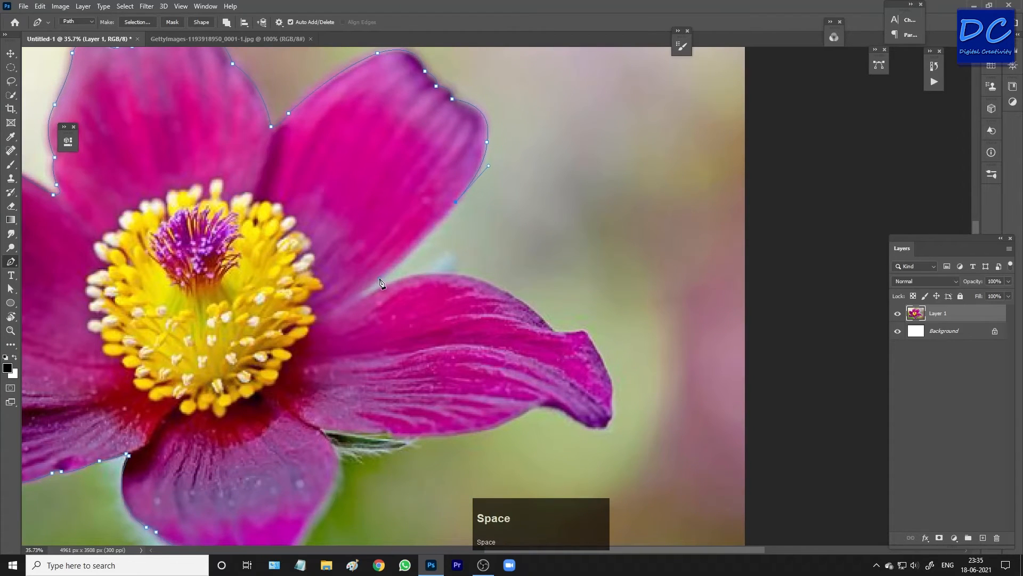
# Add anchor points from the notch along the upper edge of the lower-right petal.
pyautogui.moveTo(380, 278); pyautogui.dragTo(360, 289)
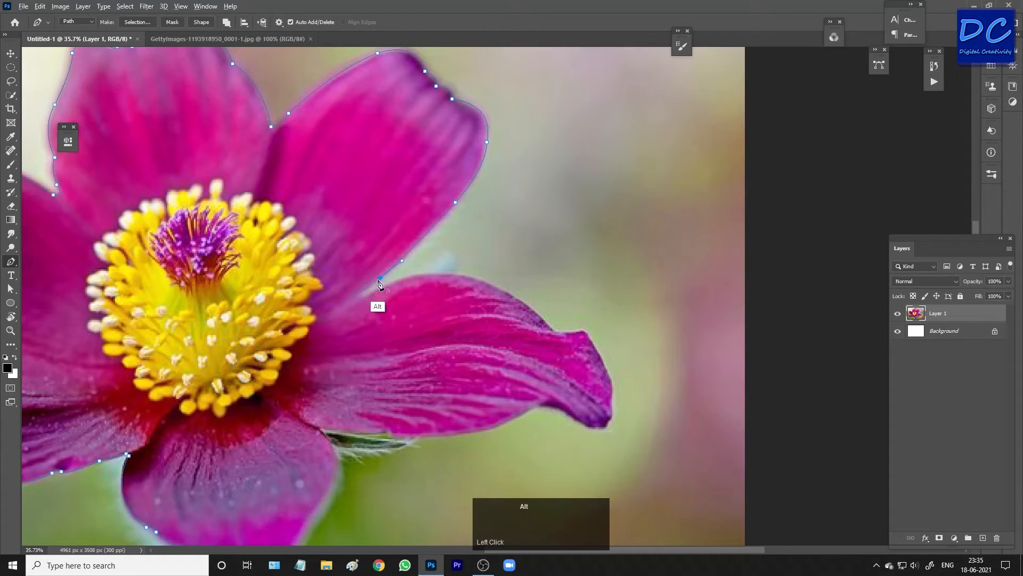
pyautogui.hotkey('ctrl', 'z')
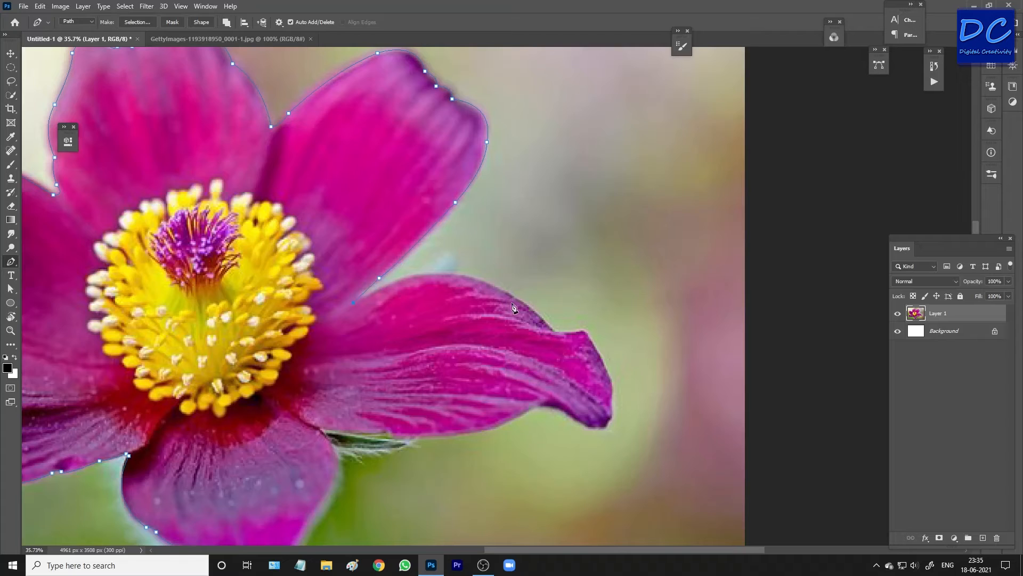
pyautogui.moveTo(517, 299); pyautogui.dragTo(604, 358)
pyautogui.press('ctrl')
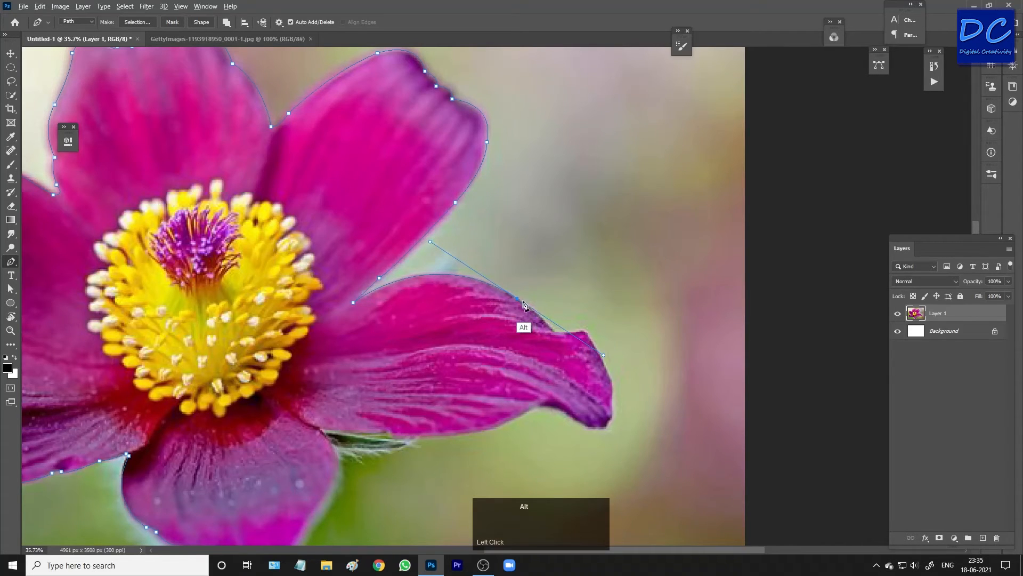
pyautogui.hotkey('ctrl', 'z')
pyautogui.hotkey('ctrl', 'z')
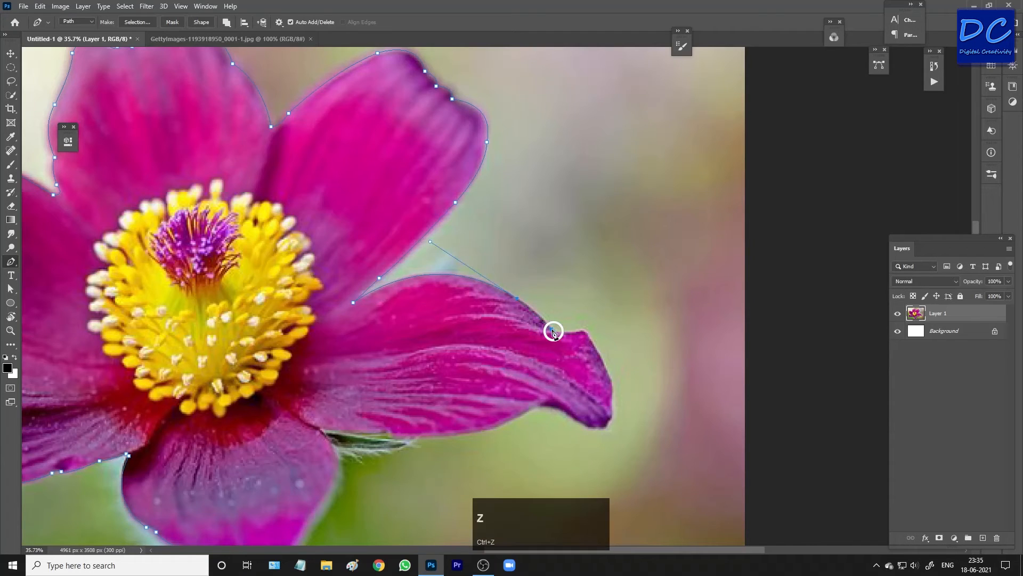
pyautogui.click(553, 332)
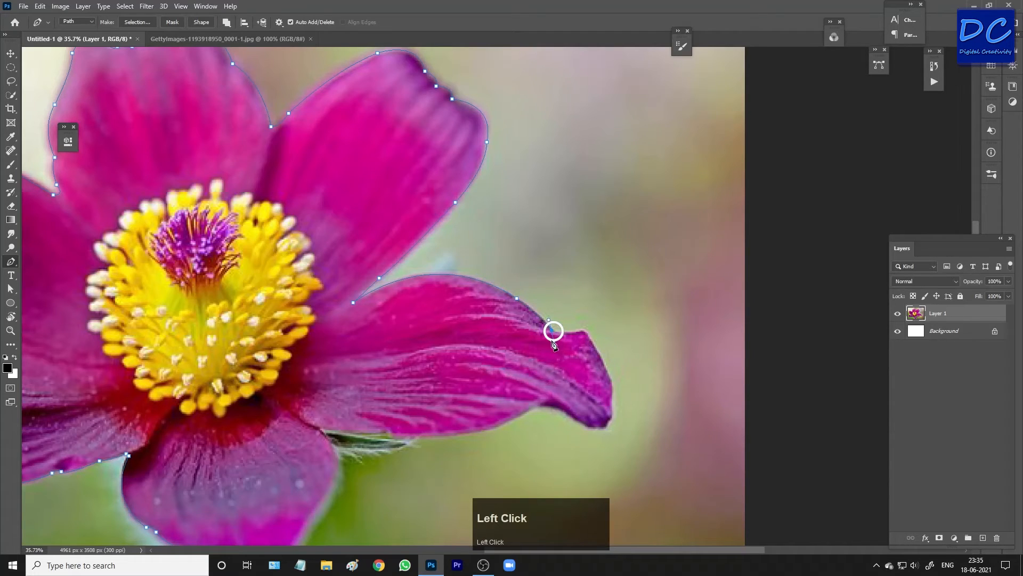
pyautogui.press('space')
pyautogui.moveTo(553, 331); pyautogui.dragTo(438, 242)
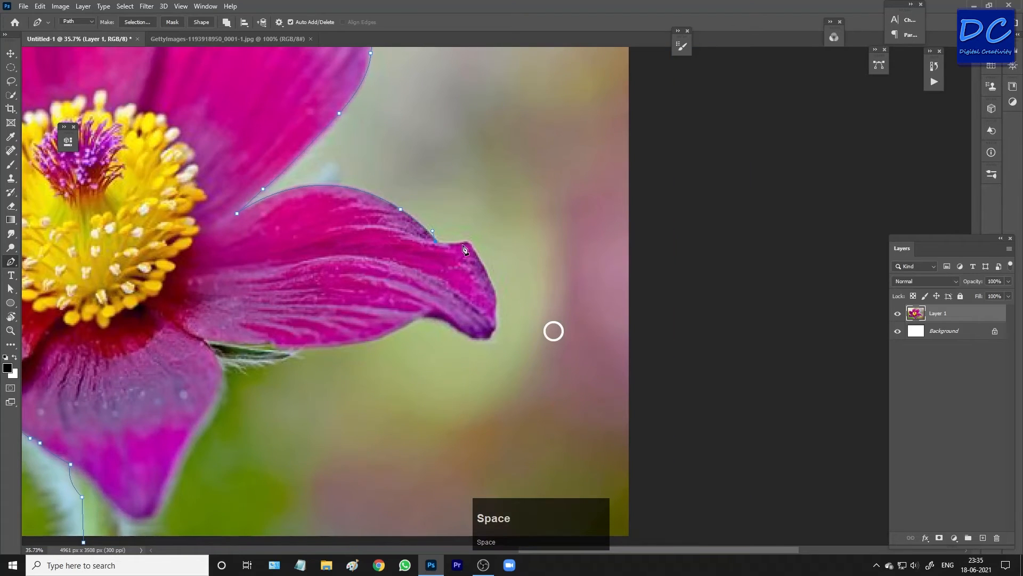
# Trace the path around the lower-right petal's tip and back along its underside.
pyautogui.moveTo(475, 250); pyautogui.dragTo(479, 262)
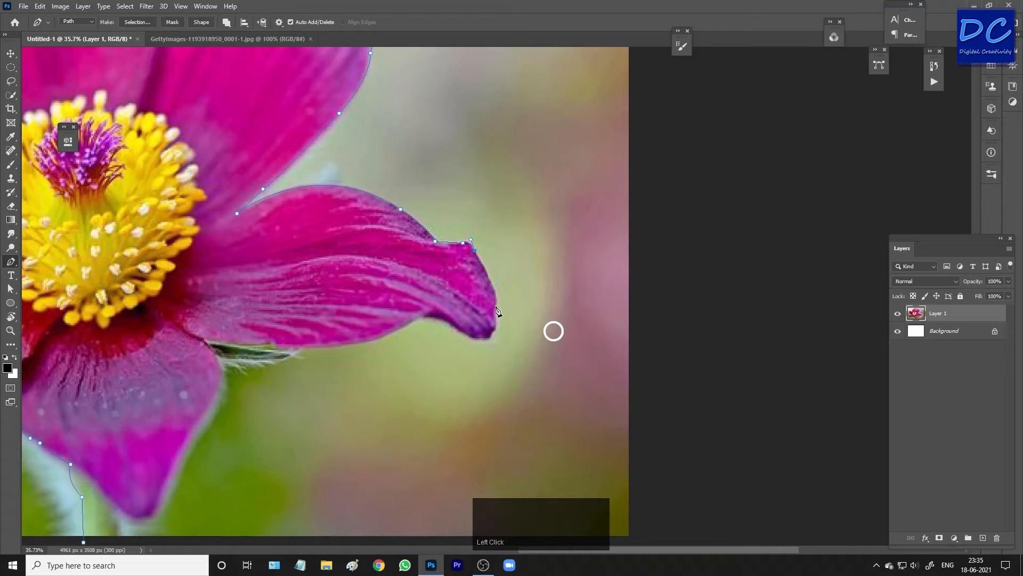
pyautogui.moveTo(497, 307); pyautogui.dragTo(492, 319)
pyautogui.moveTo(493, 332); pyautogui.dragTo(430, 324)
pyautogui.keyDown('alt'); pyautogui.click(484, 338); pyautogui.keyUp('alt')
pyautogui.click(401, 323)
pyautogui.press('space')
pyautogui.moveTo(407, 333); pyautogui.dragTo(406, 297)
pyautogui.click(365, 294)
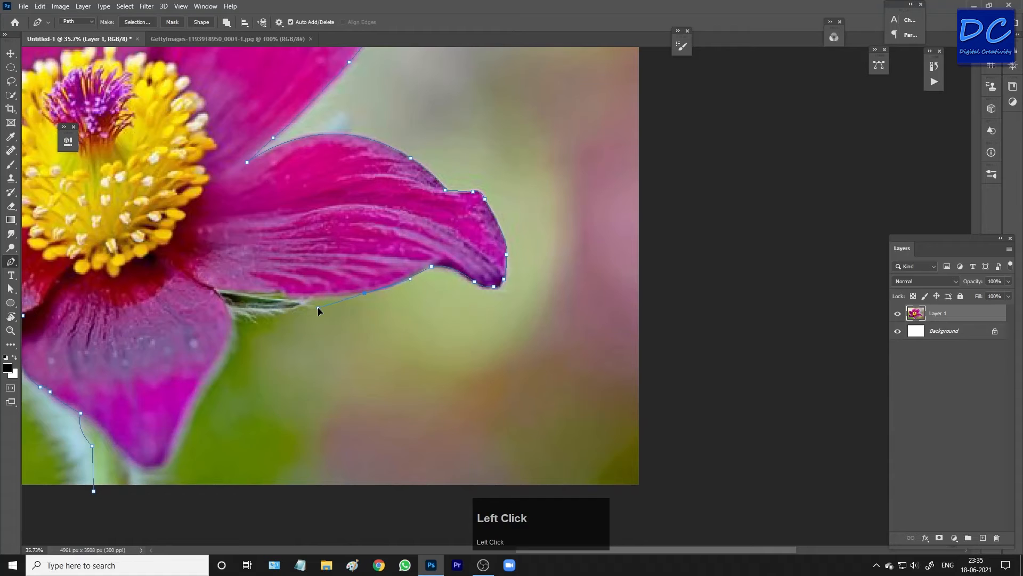
# Redo the underside anchor points toward the green sepal below the lower-right petal.
pyautogui.hotkey('ctrl', 'z')
pyautogui.hotkey('ctrl', 'z')
pyautogui.moveTo(385, 289); pyautogui.dragTo(369, 292)
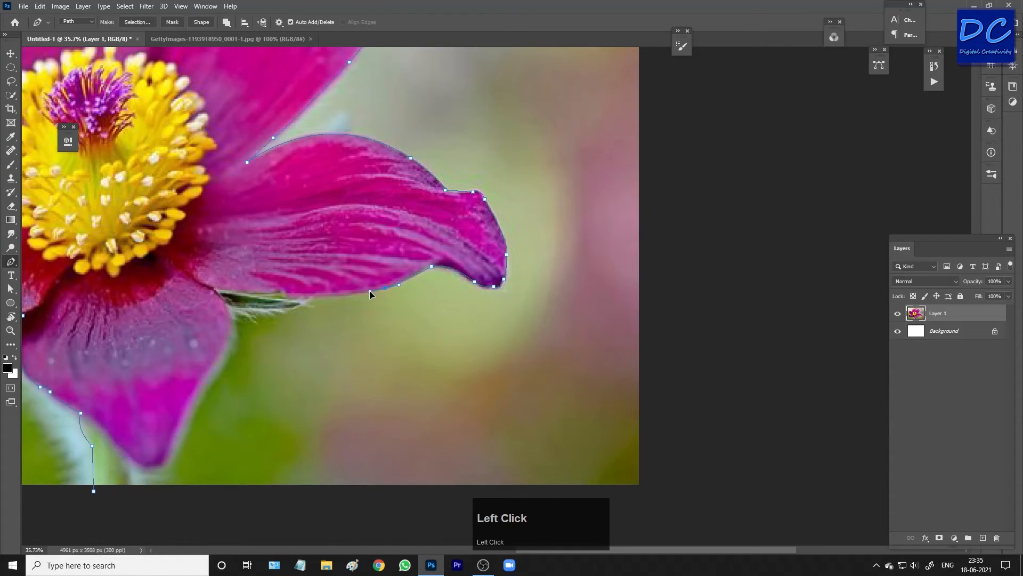
pyautogui.click(311, 296)
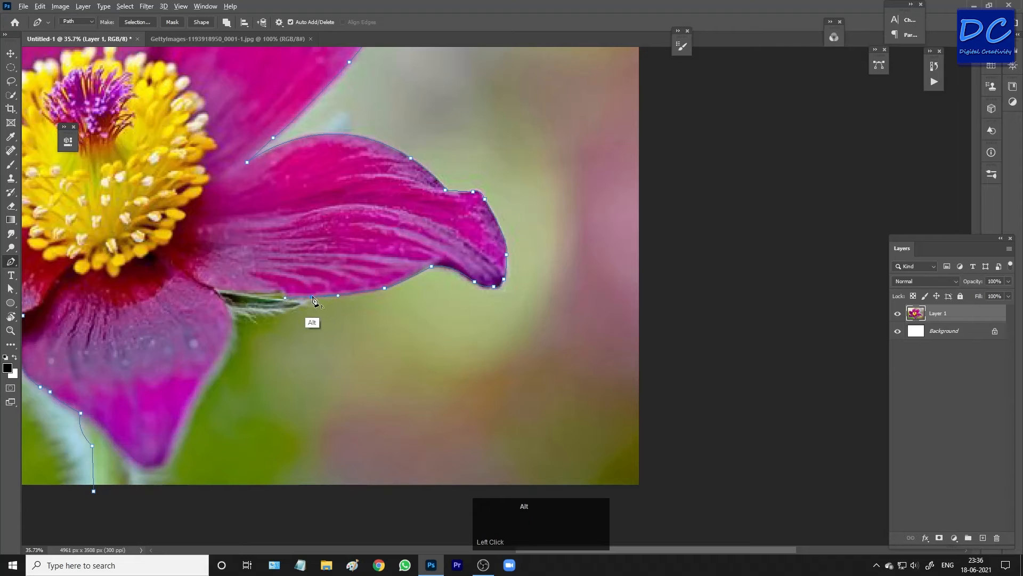
pyautogui.click(297, 307)
pyautogui.moveTo(268, 310); pyautogui.dragTo(252, 310)
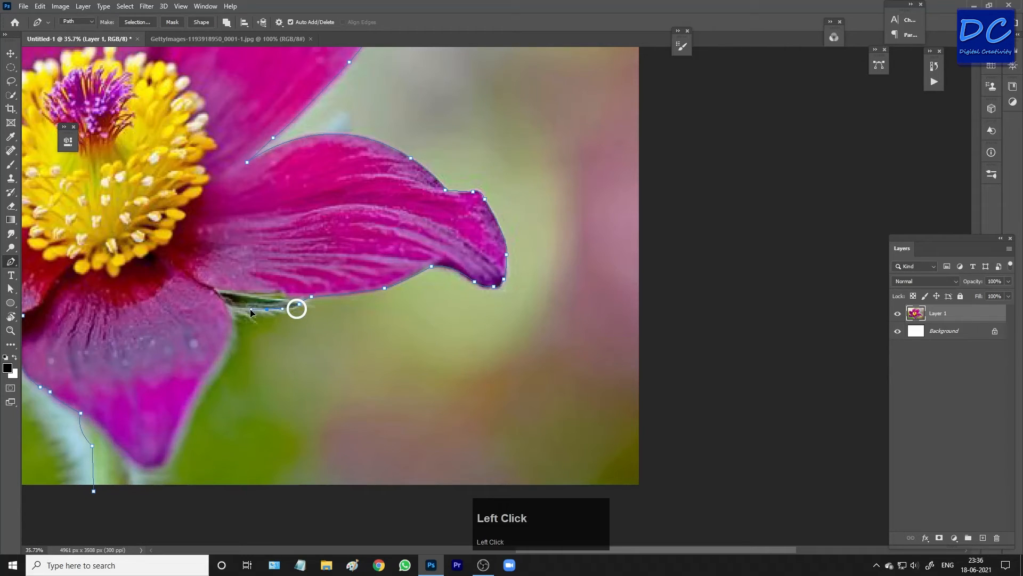
pyautogui.keyDown('alt'); pyautogui.click(267, 309); pyautogui.keyUp('alt')
pyautogui.moveTo(226, 308); pyautogui.dragTo(226, 250)
pyautogui.press('z')
pyautogui.hotkey('ctrl', 'z')
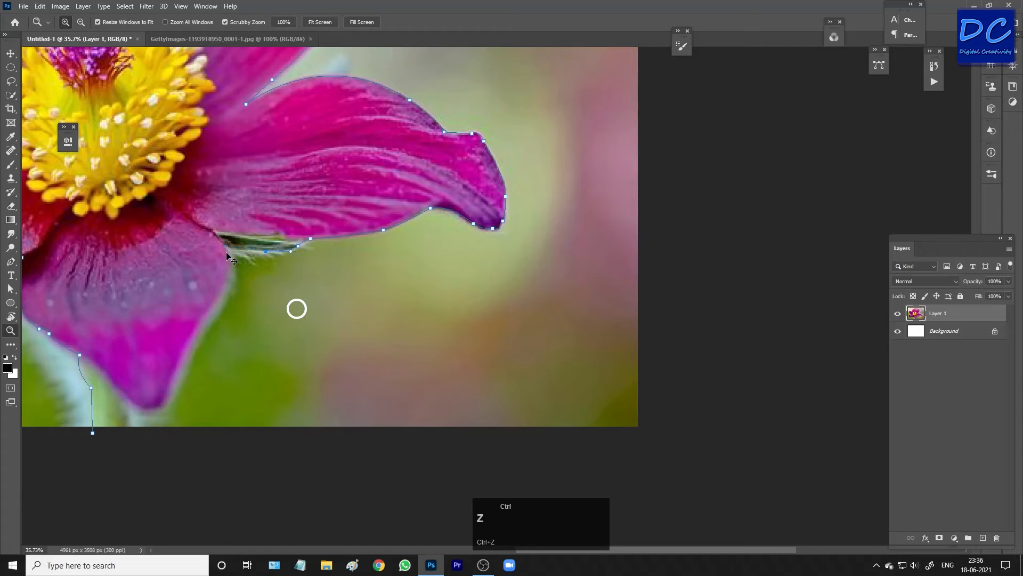
pyautogui.press('p')
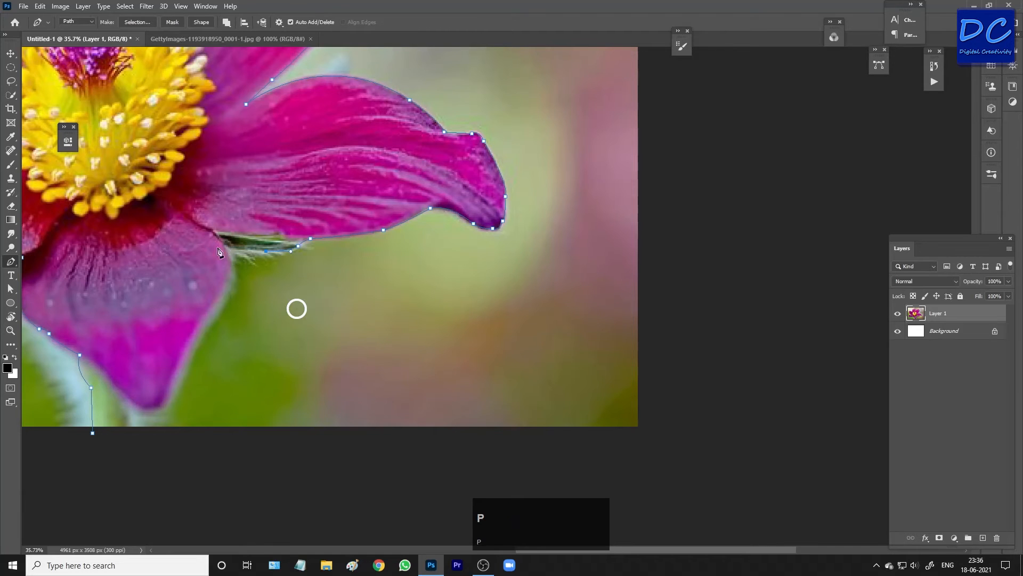
# Trace down the bottom petal's right side and around its tip, closing the path at the stem's starting point.
pyautogui.click(223, 244)
pyautogui.moveTo(222, 293); pyautogui.dragTo(312, 227)
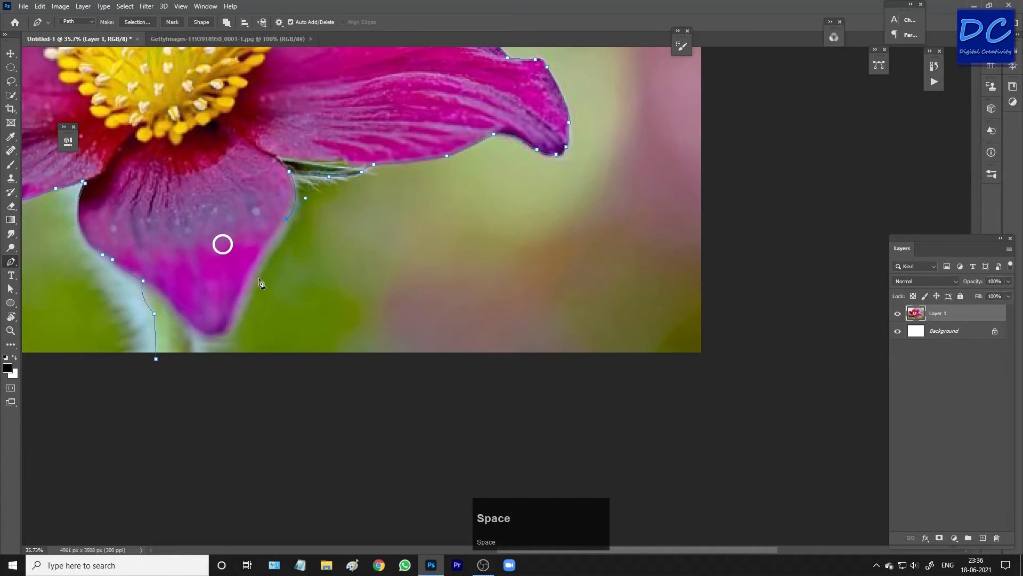
pyautogui.click(248, 293)
pyautogui.click(234, 311)
pyautogui.moveTo(208, 335); pyautogui.dragTo(184, 330)
pyautogui.keyDown('alt'); pyautogui.click(207, 335); pyautogui.keyUp('alt')
pyautogui.click(184, 317)
pyautogui.click(172, 303)
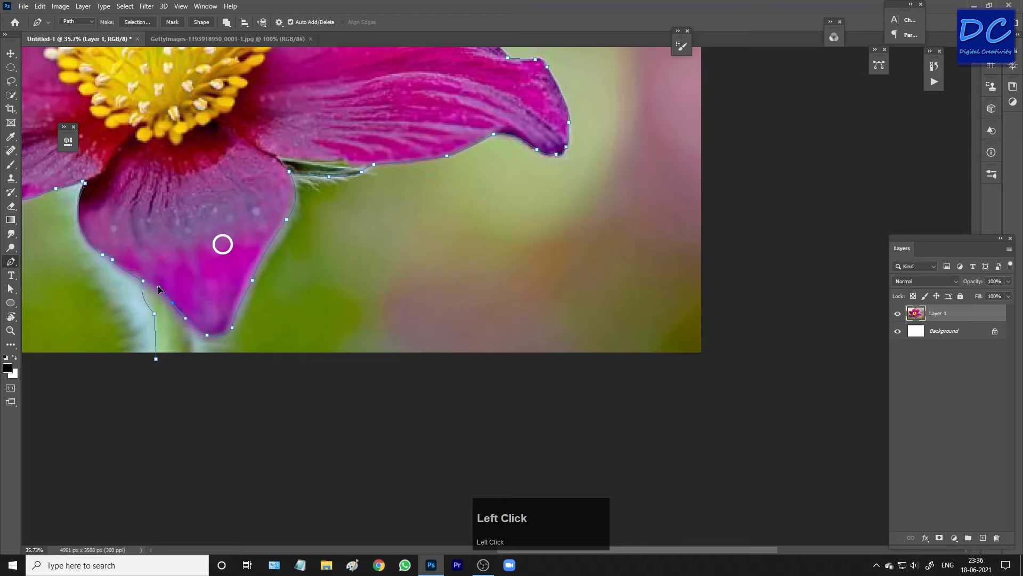
pyautogui.keyDown('alt'); pyautogui.click(172, 302); pyautogui.keyUp('alt')
pyautogui.hotkey('ctrl', 'z')
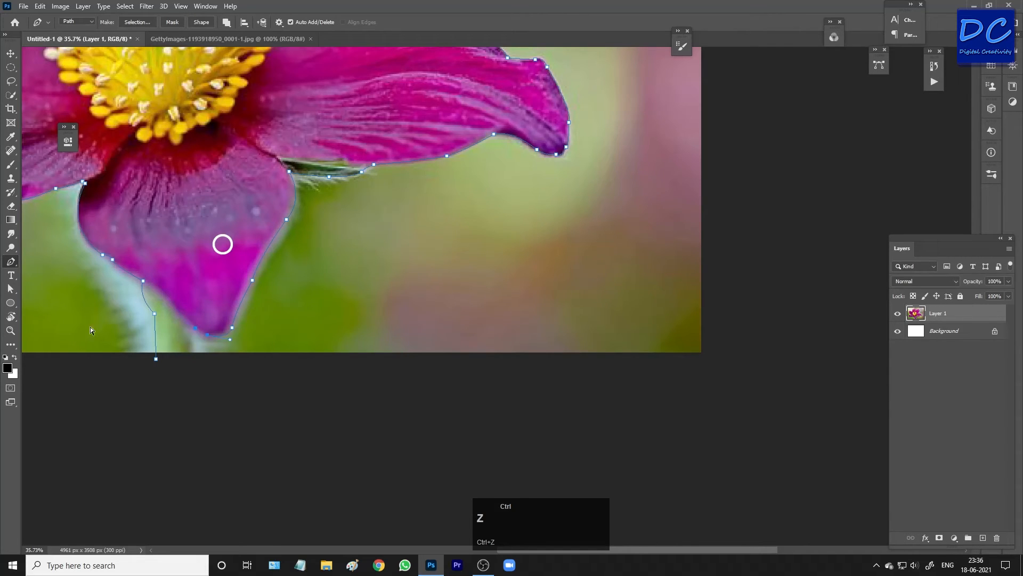
pyautogui.click(193, 359)
pyautogui.hotkey('ctrl', 'z')
pyautogui.click(156, 359)
# Make a selection from the closed path as a new selection.
pyautogui.rightClick(146, 176)
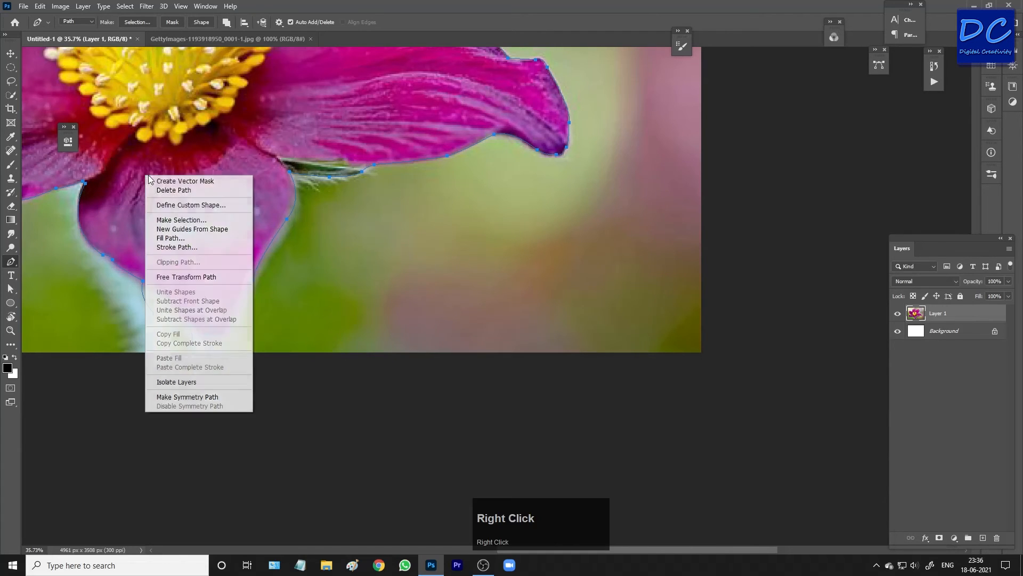
pyautogui.click(181, 220)
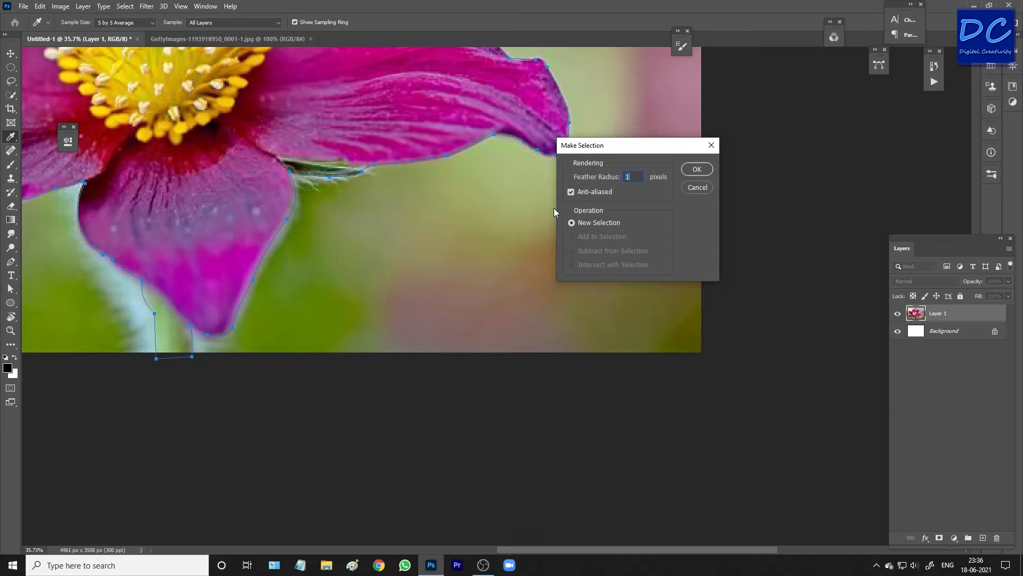
pyautogui.click(697, 169)
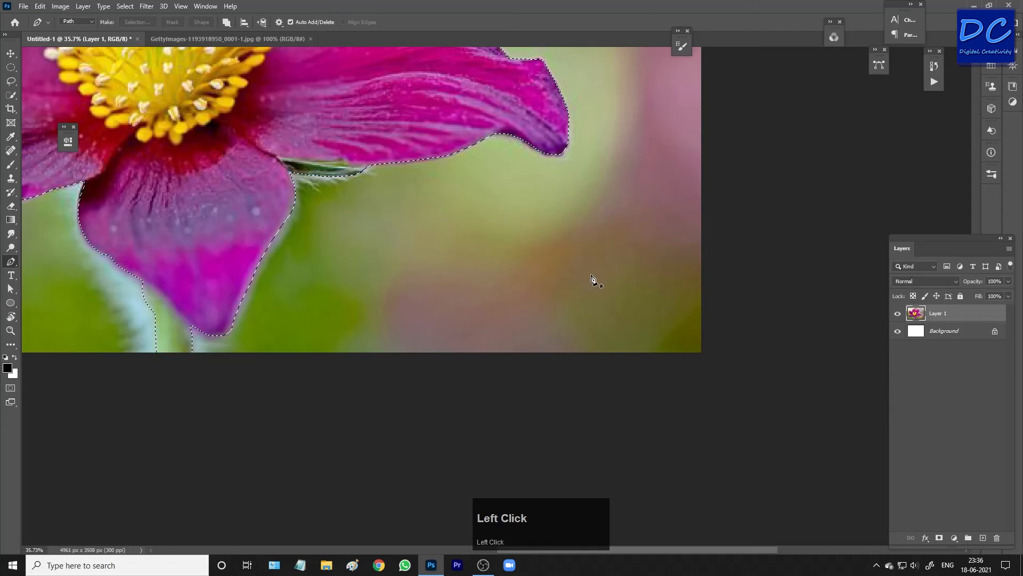
# Add a layer mask to Layer 1 from the flower selection.
pyautogui.click(984, 537)
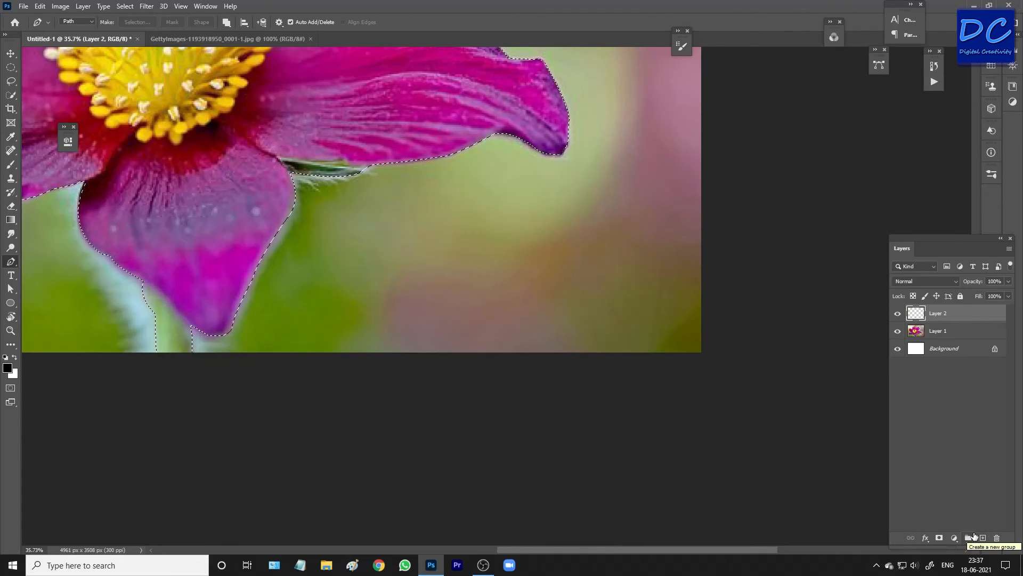
pyautogui.hotkey('ctrl', 'z')
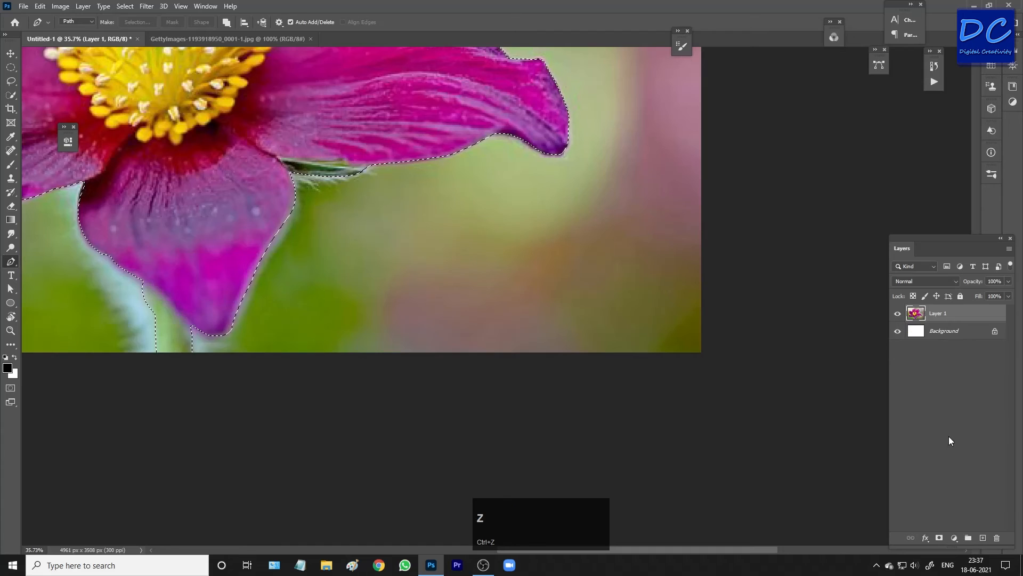
pyautogui.click(939, 539)
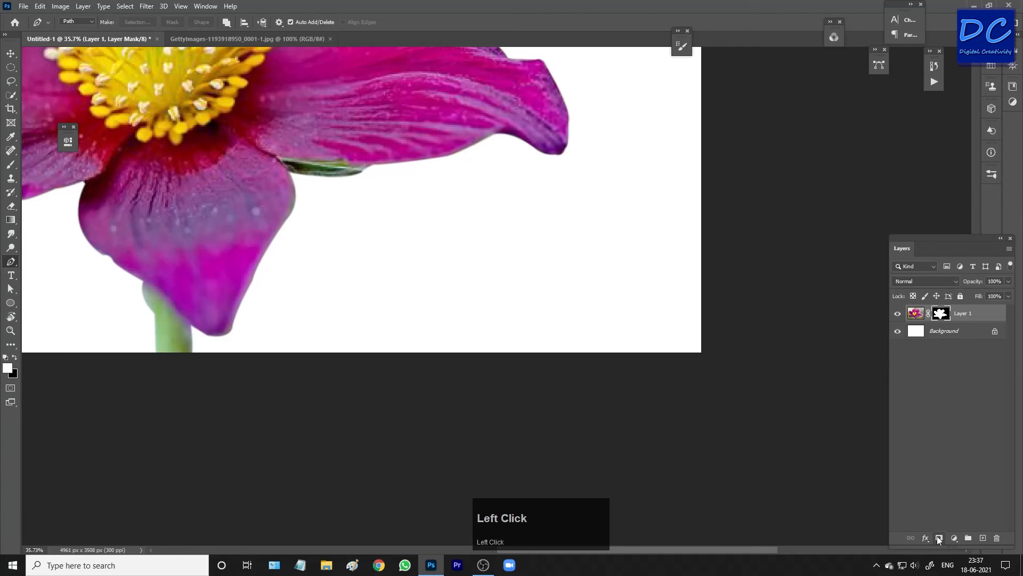
# Create a new empty layer directly above the Background layer.
pyautogui.scroll(-4, 444, 311)
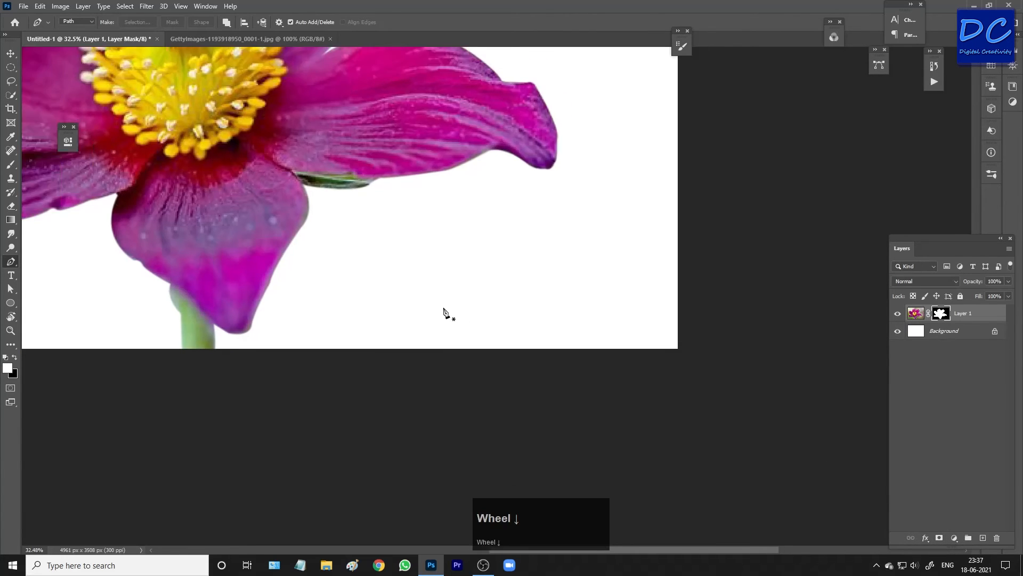
pyautogui.scroll(-1, 444, 311)
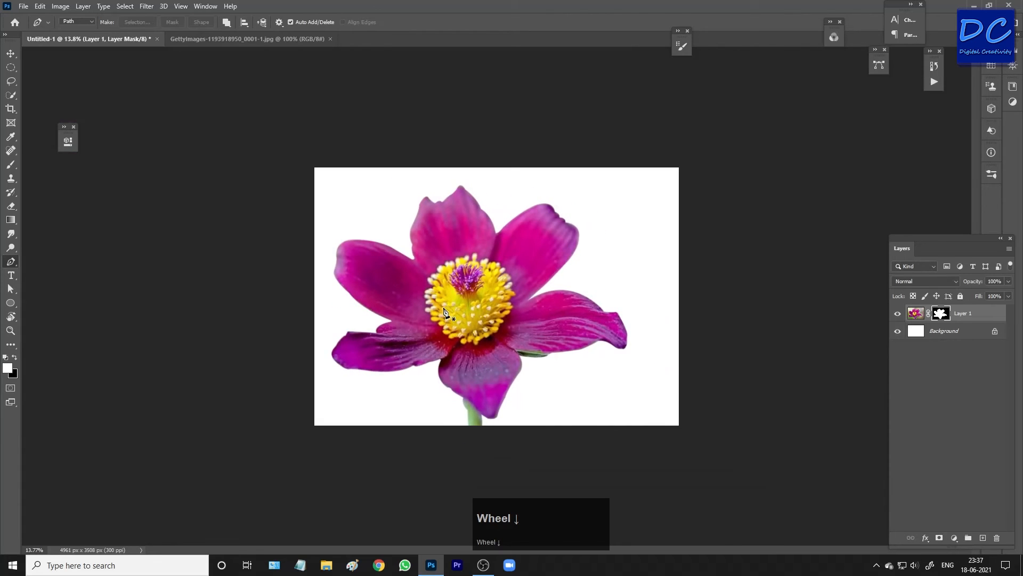
pyautogui.click(953, 336)
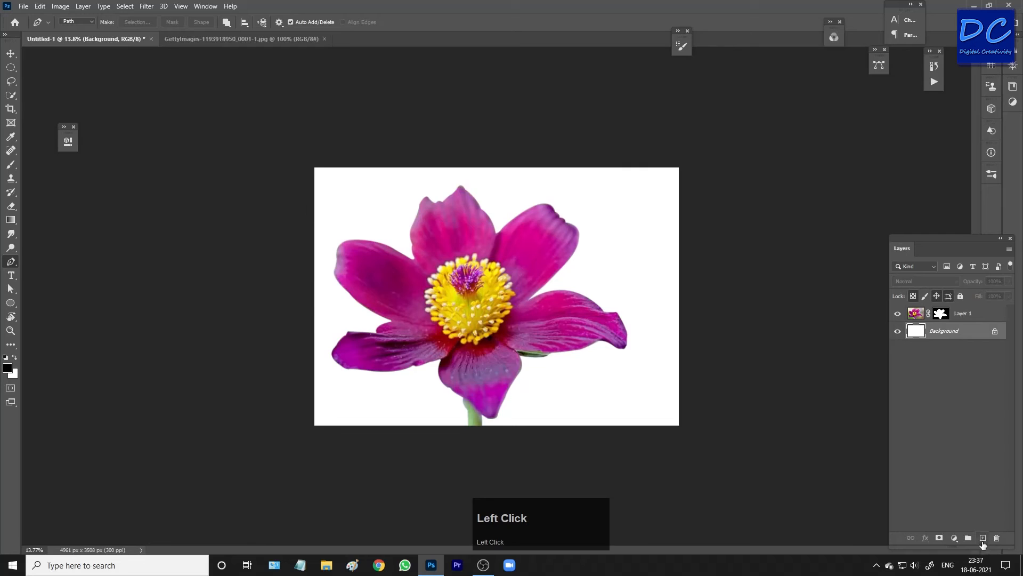
pyautogui.click(984, 539)
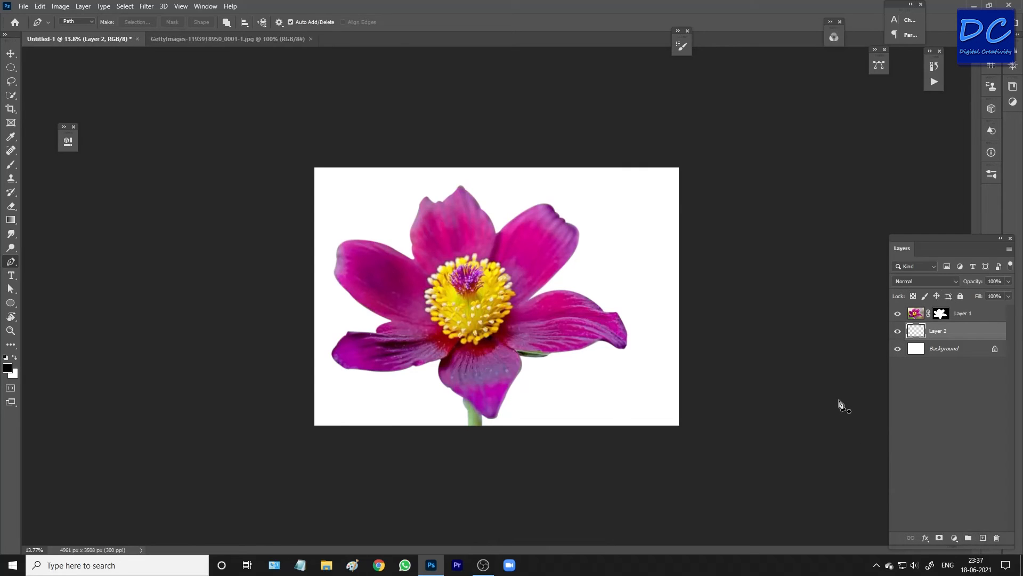
# Switch to the Brush tool and set the foreground colour to blue 002973.
pyautogui.press('b')
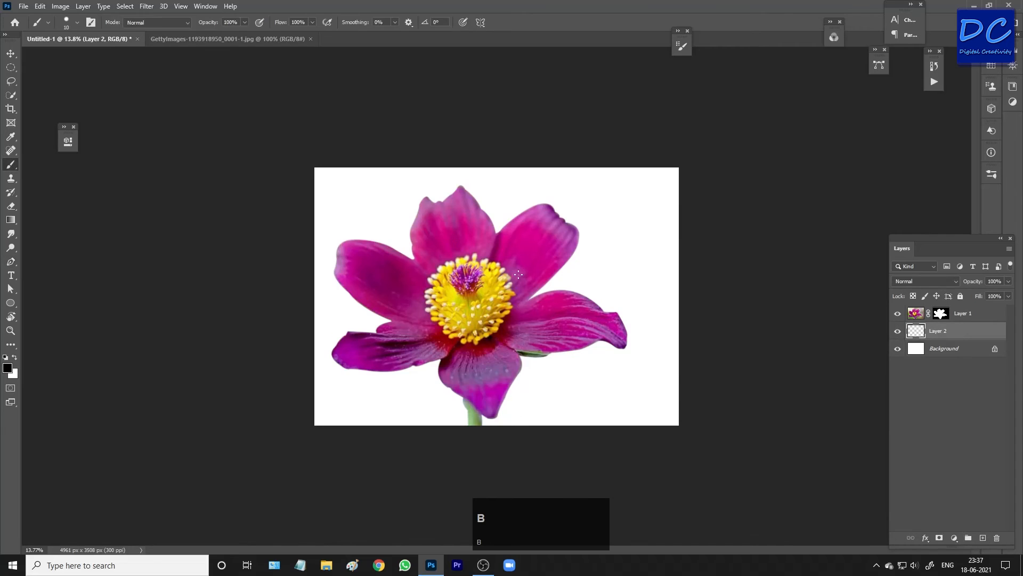
pyautogui.click(9, 369)
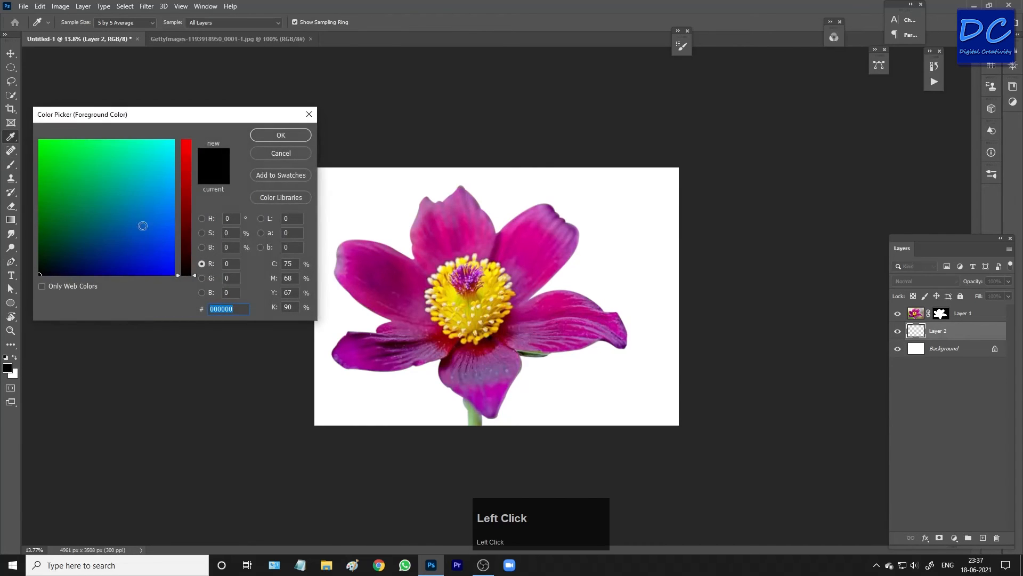
pyautogui.click(99, 254)
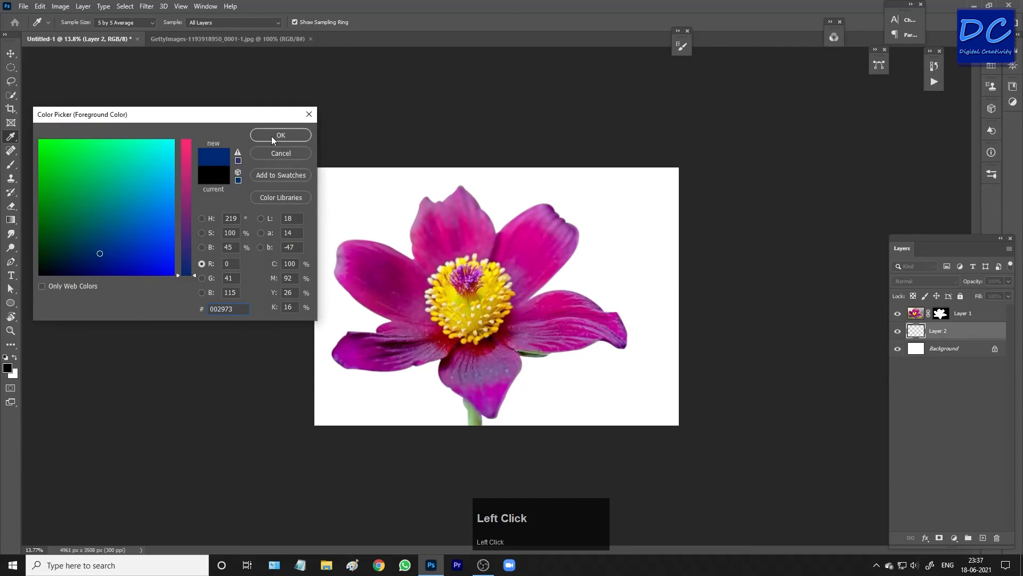
pyautogui.click(273, 138)
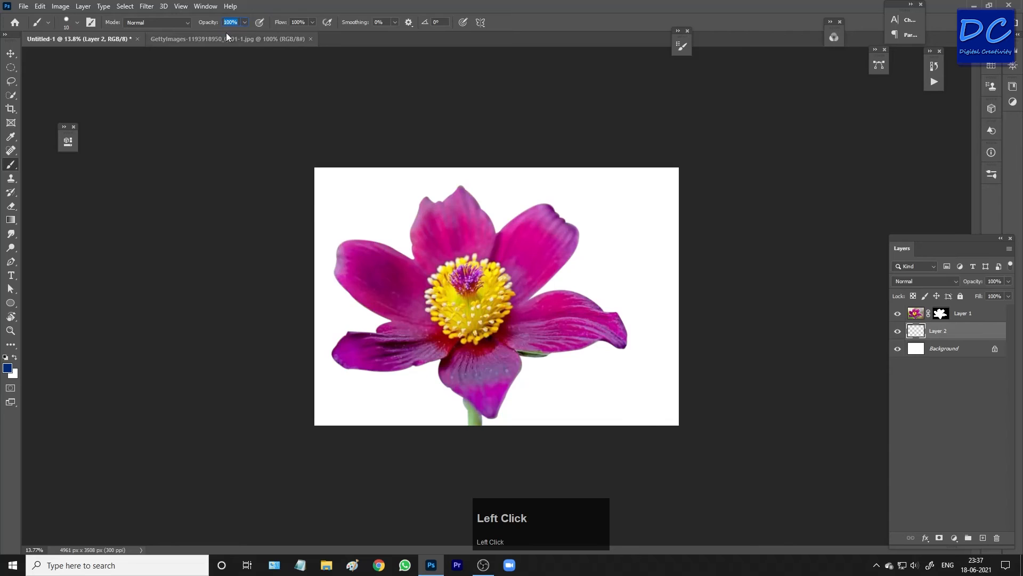
# Set the brush opacity to 60% and choose the Soft Round brush.
pyautogui.click(236, 22)
pyautogui.click(210, 24)
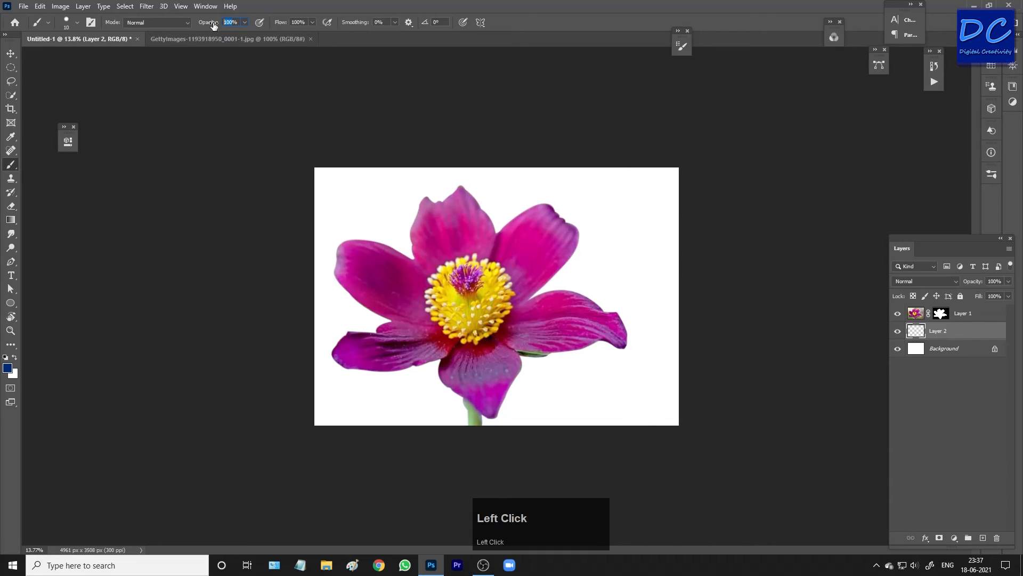
pyautogui.write('60')
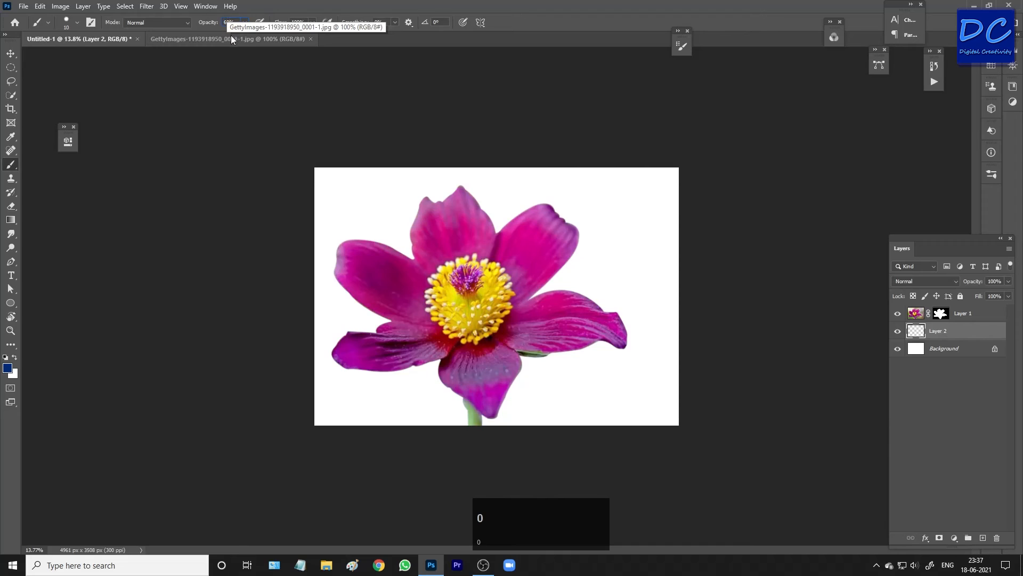
pyautogui.press('Return')
pyautogui.click(78, 22)
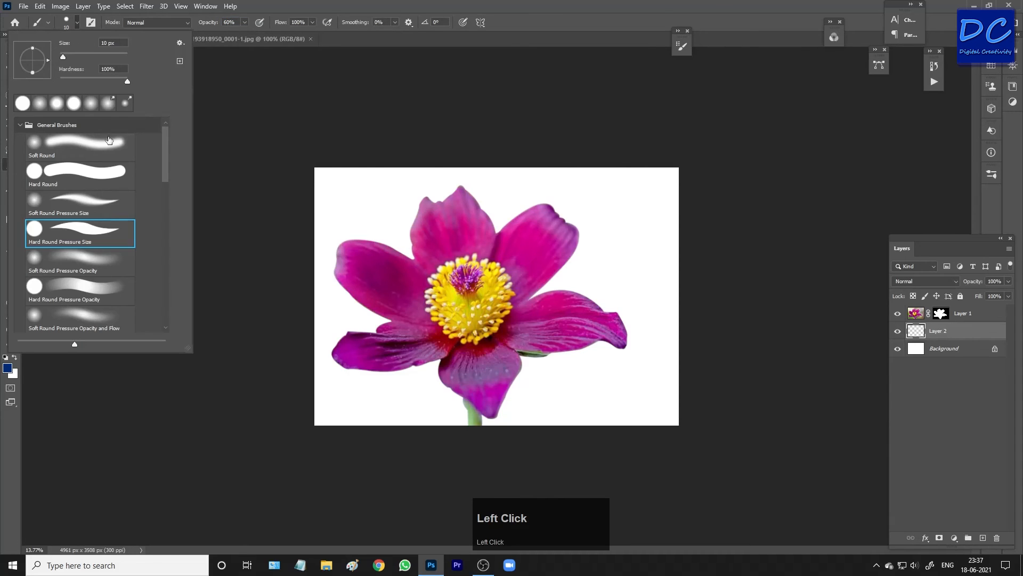
pyautogui.click(86, 154)
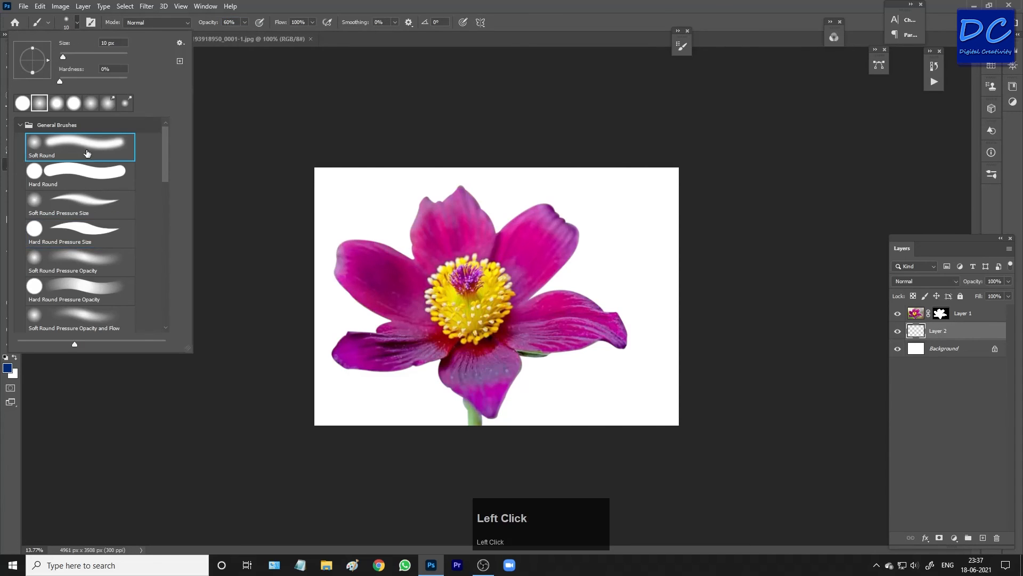
pyautogui.click(76, 23)
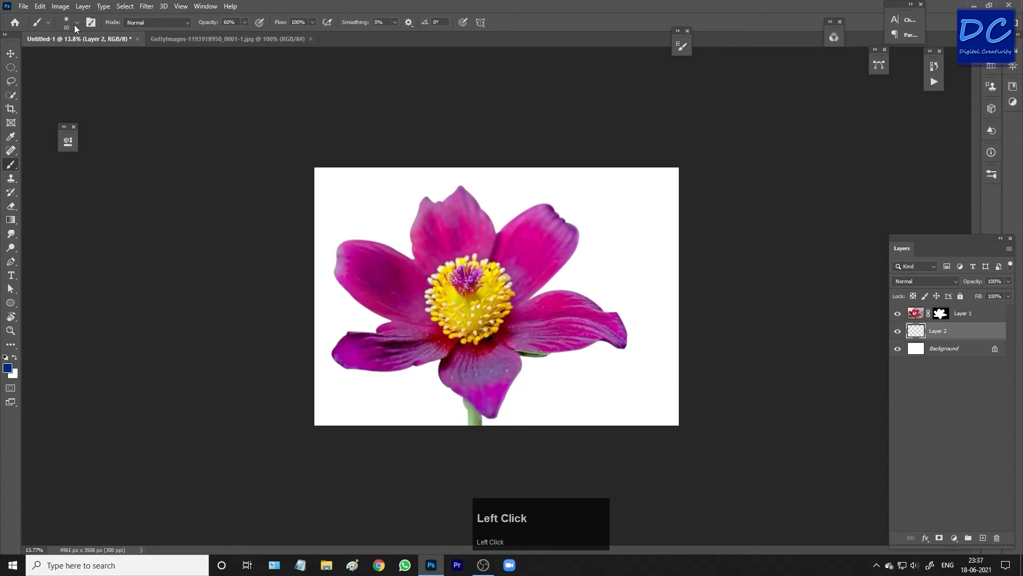
# Enlarge the brush to 1400 px and paint blue over the whole canvas on Layer 2 behind the flower.
pyautogui.press(']')
pyautogui.press(']')
pyautogui.press(']')
pyautogui.press(']')
pyautogui.press(']')
pyautogui.press(']')
pyautogui.press(']')
pyautogui.press(']')
pyautogui.press(']')
pyautogui.press(']')
pyautogui.press(']')
pyautogui.press(']')
pyautogui.press(']')
pyautogui.press(']')
pyautogui.press(']')
pyautogui.press(']')
pyautogui.moveTo(323, 184)
pyautogui.mouseDown()
pyautogui.moveTo(618, 224)
pyautogui.moveTo(659, 254)
pyautogui.moveTo(608, 368)
pyautogui.moveTo(575, 394)
pyautogui.moveTo(405, 394)
pyautogui.moveTo(342, 346)
pyautogui.moveTo(328, 290)
pyautogui.moveTo(320, 418)
pyautogui.mouseUp()
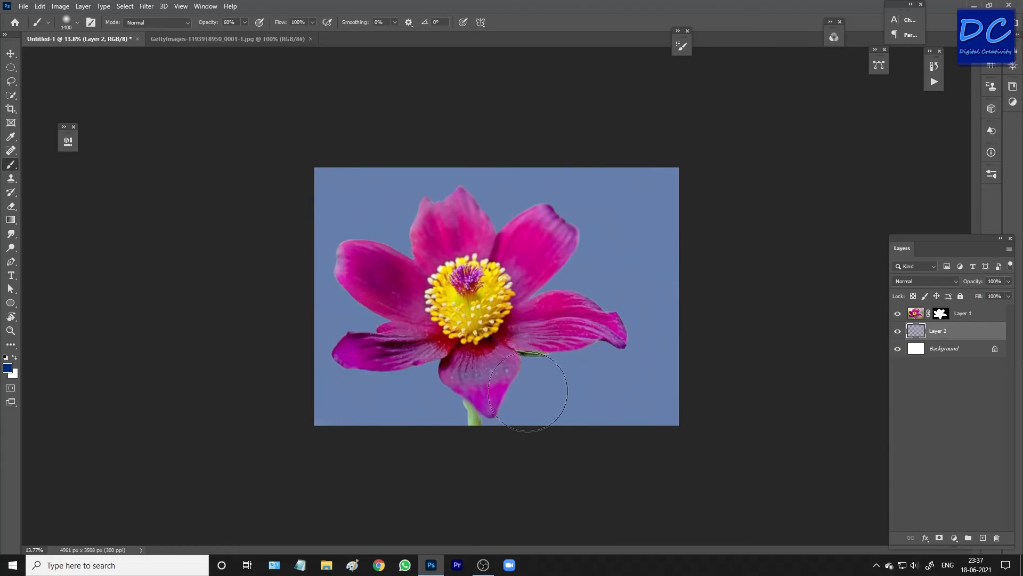
pyautogui.moveTo(640, 170)
pyautogui.mouseDown()
pyautogui.moveTo(644, 248)
pyautogui.moveTo(630, 221)
pyautogui.moveTo(579, 186)
pyautogui.moveTo(481, 187)
pyautogui.moveTo(361, 253)
pyautogui.moveTo(368, 320)
pyautogui.mouseUp()
pyautogui.moveTo(661, 306)
pyautogui.mouseDown()
pyautogui.moveTo(628, 383)
pyautogui.moveTo(533, 400)
pyautogui.moveTo(347, 405)
pyautogui.moveTo(413, 427)
pyautogui.moveTo(557, 443)
pyautogui.mouseUp()
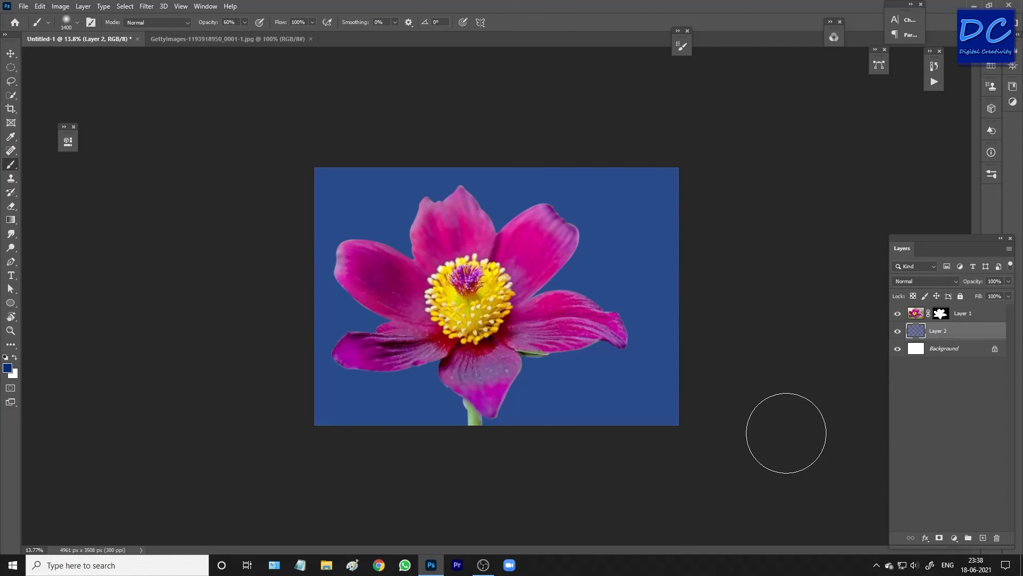
# Save the image as a JPEG named "Backgrond Change" in the Downloads folder.
pyautogui.hotkey('ctrl', 'shift', 's')
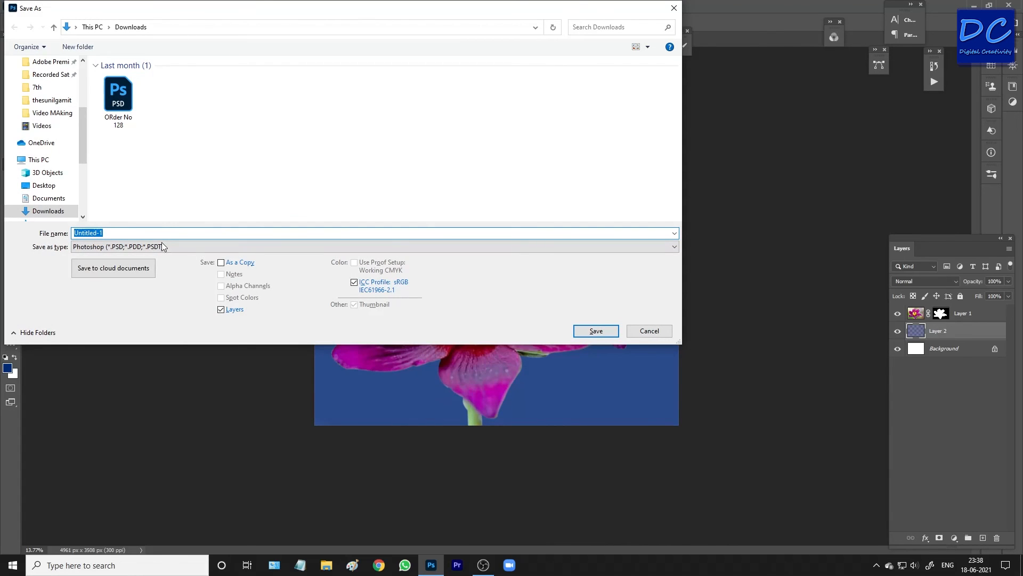
pyautogui.click(140, 246)
pyautogui.click(133, 328)
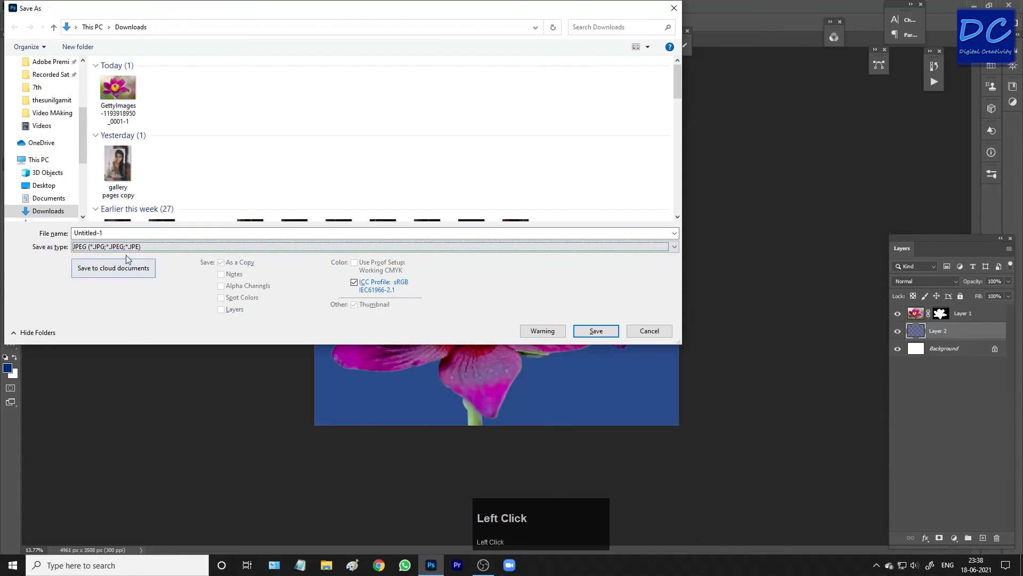
pyautogui.click(111, 232)
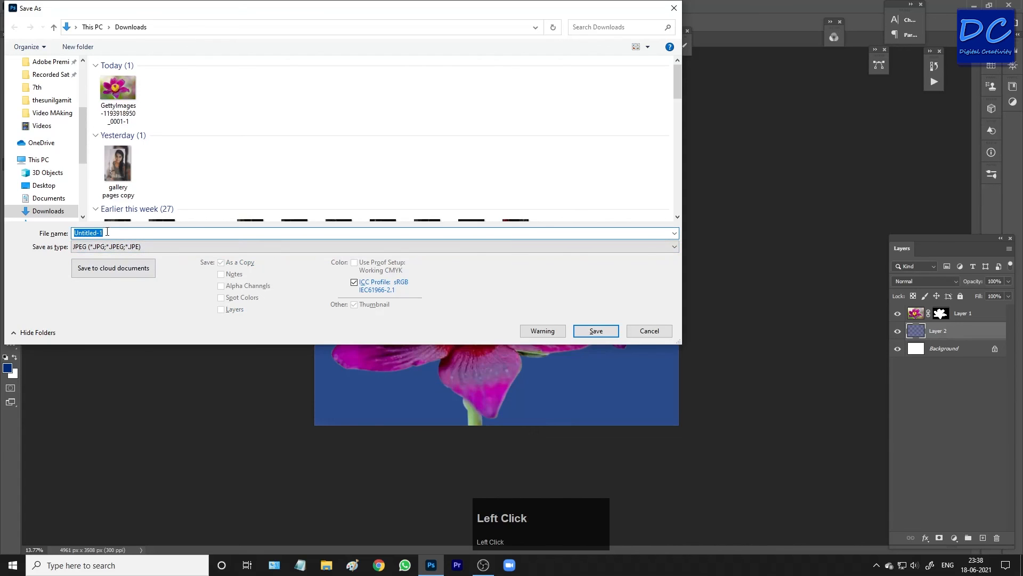
pyautogui.write('BA')
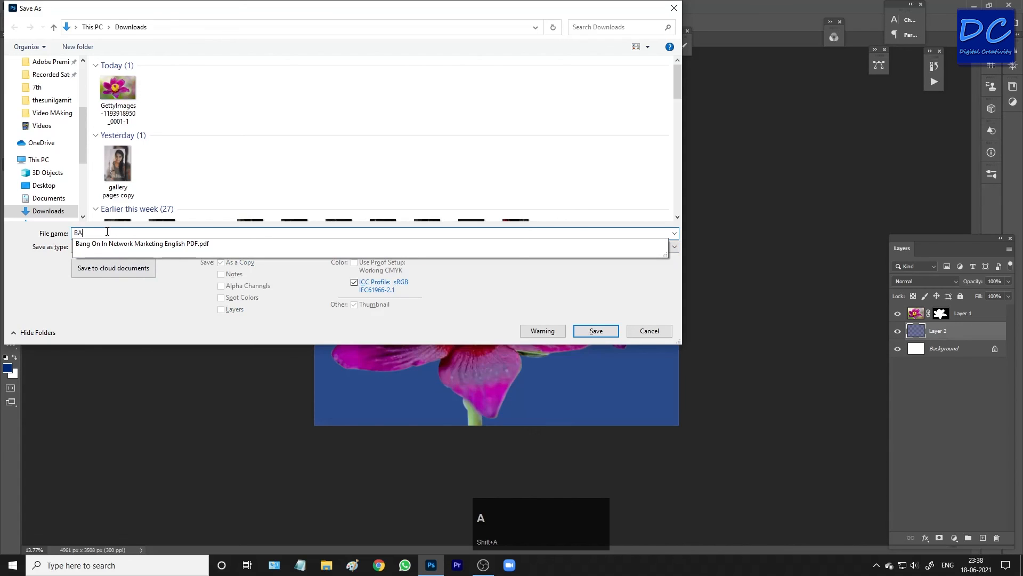
pyautogui.write('ck')
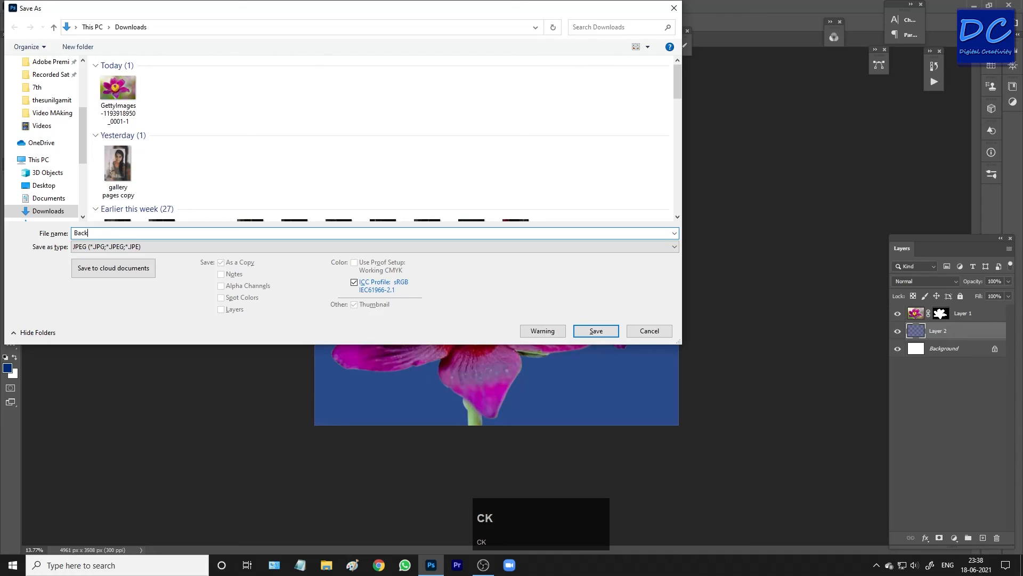
pyautogui.write('grond Change')
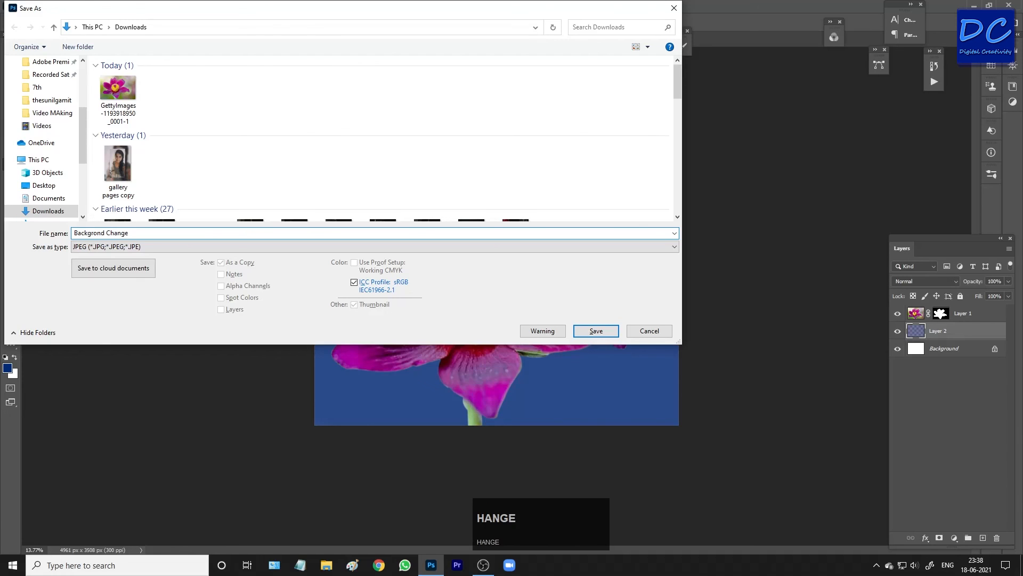
pyautogui.press('Return')
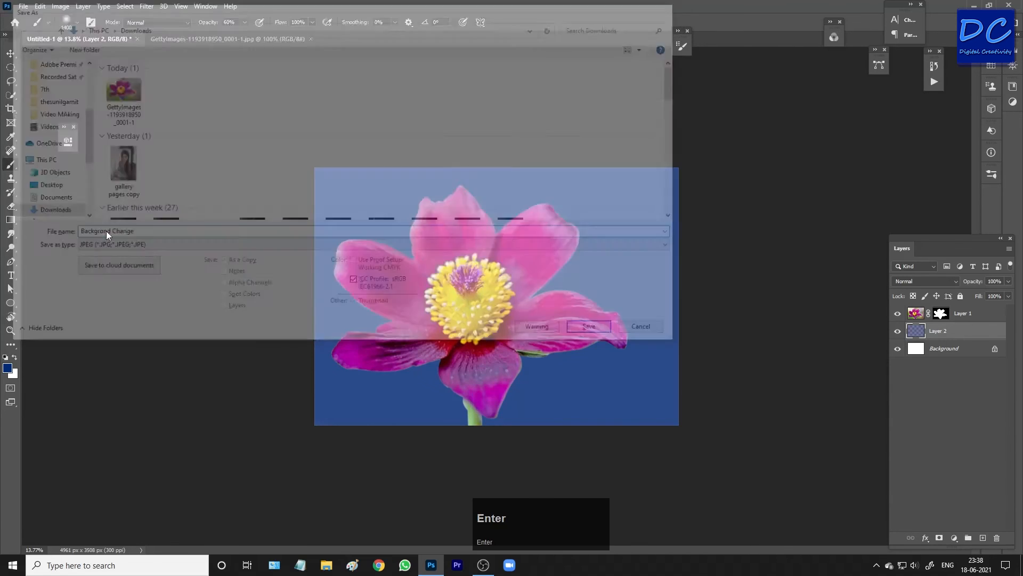
pyautogui.press('Return')
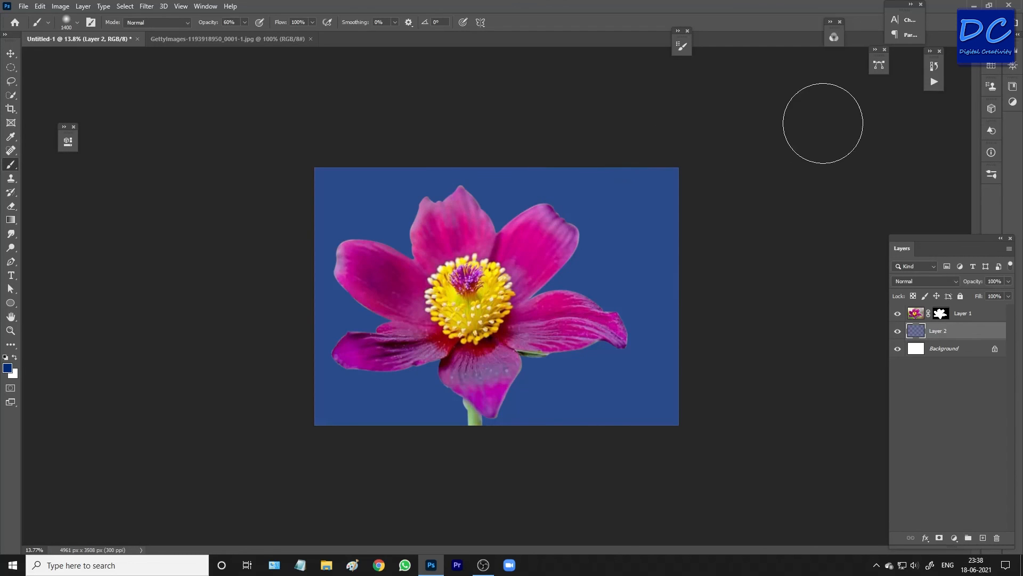
# Quit Photoshop without saving changes to the Untitled-1 document.
pyautogui.click(1009, 5)
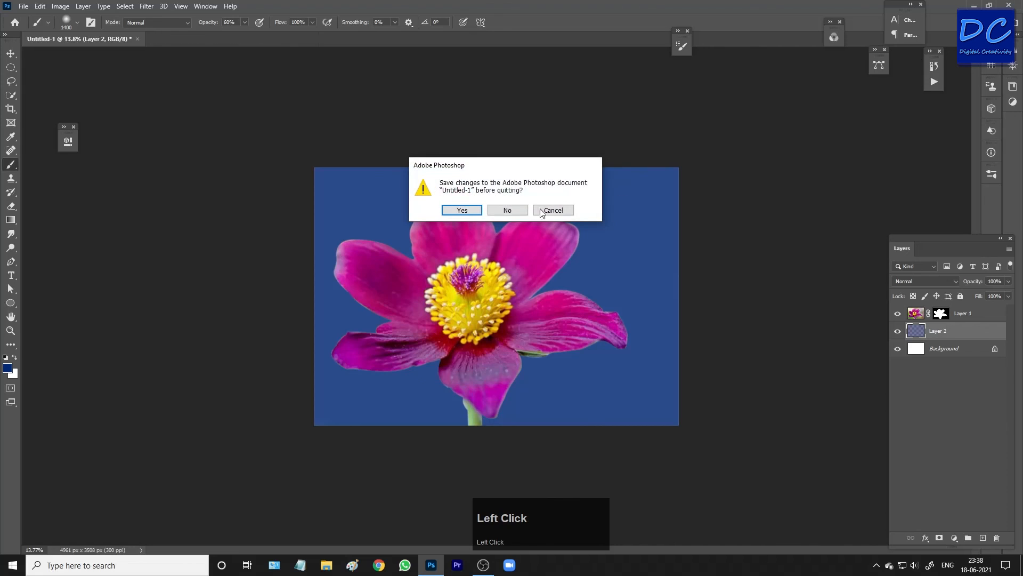
pyautogui.click(508, 209)
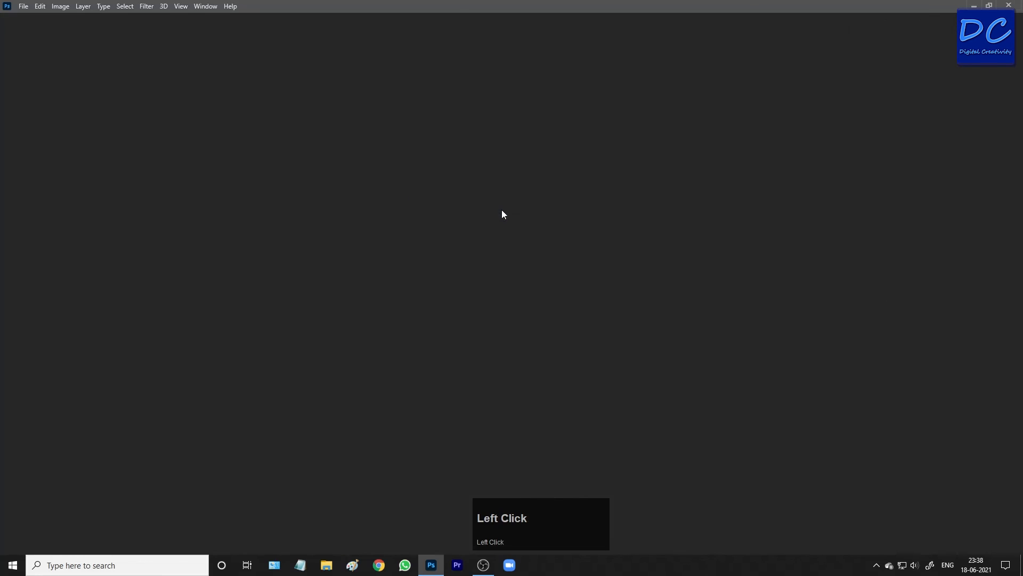